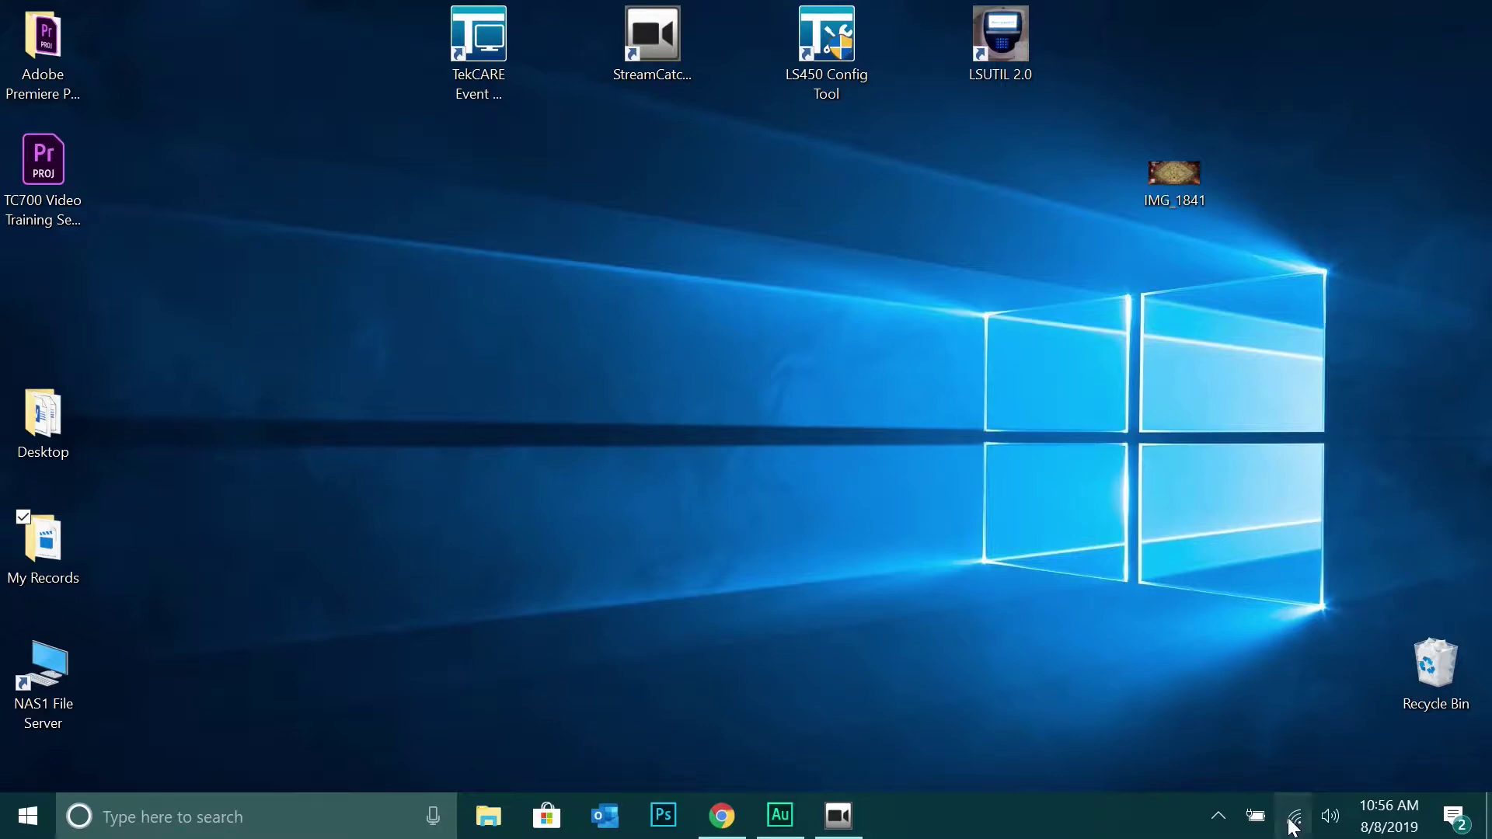
Open the Ethernet adapter's IPv4 properties via Network & Internet settings and Change adapter options
click(1293, 825)
click(1258, 673)
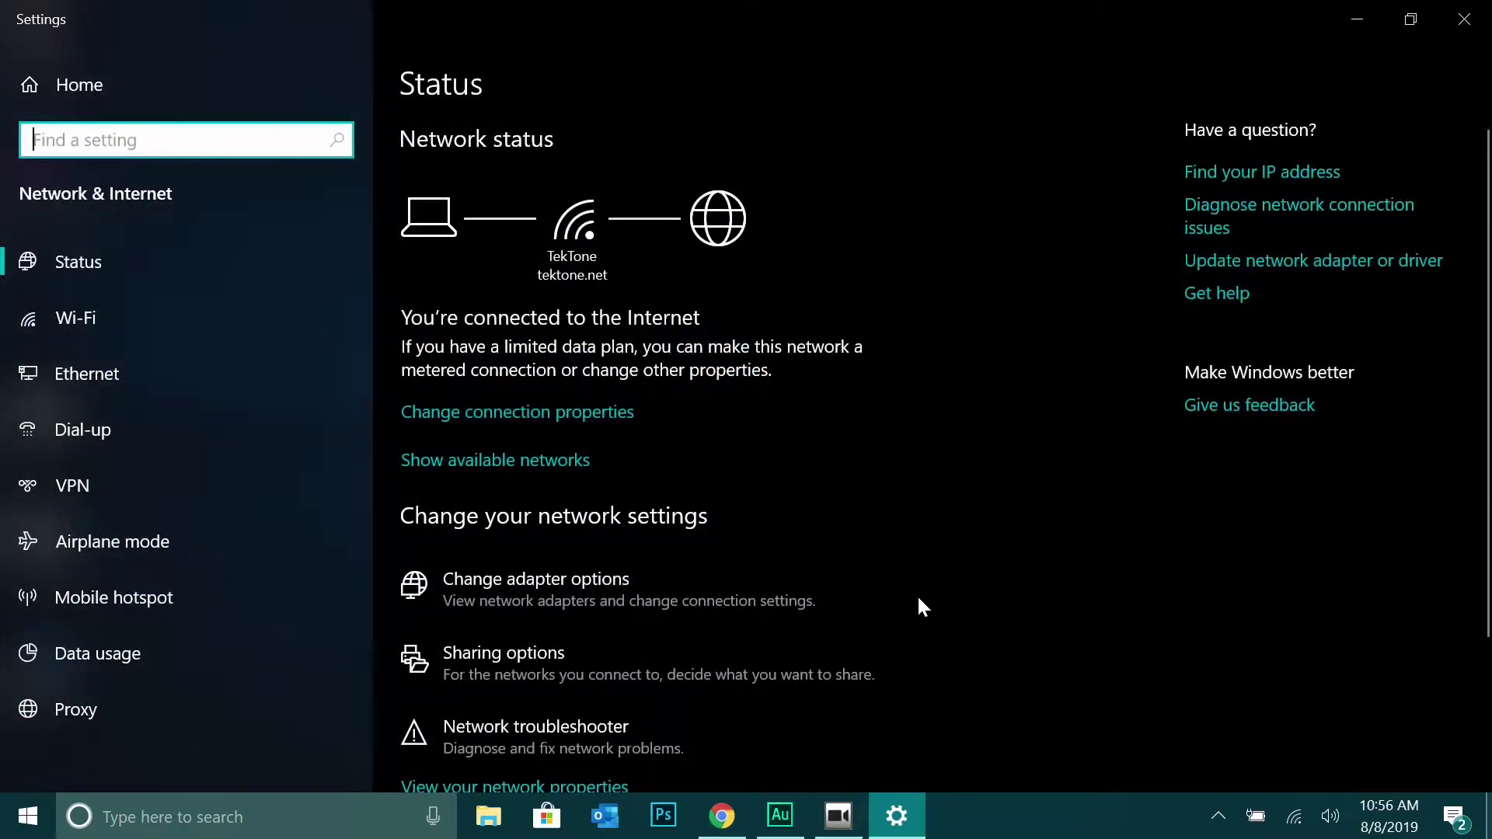
click(549, 582)
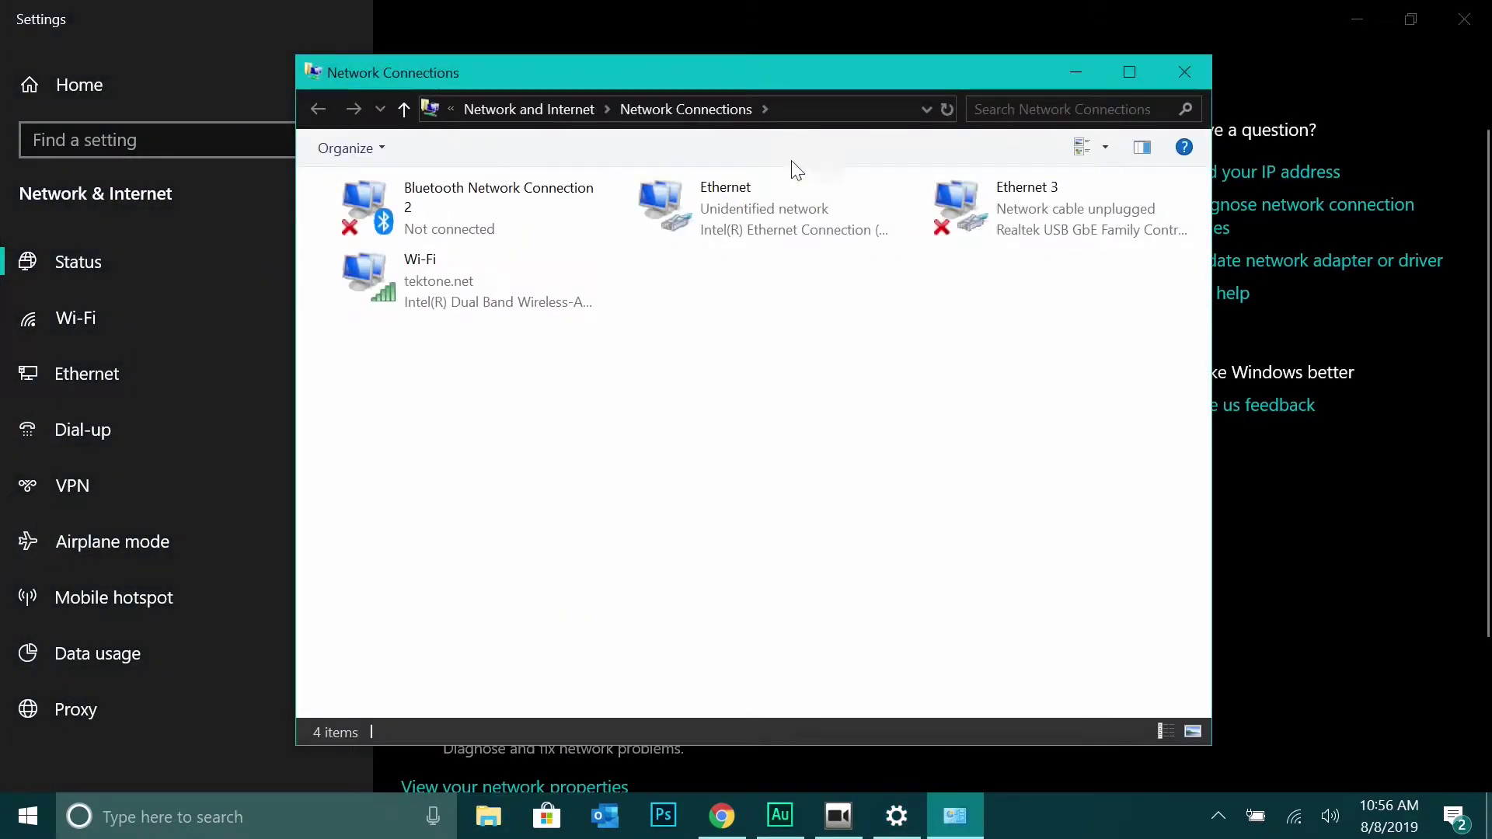
click(738, 206)
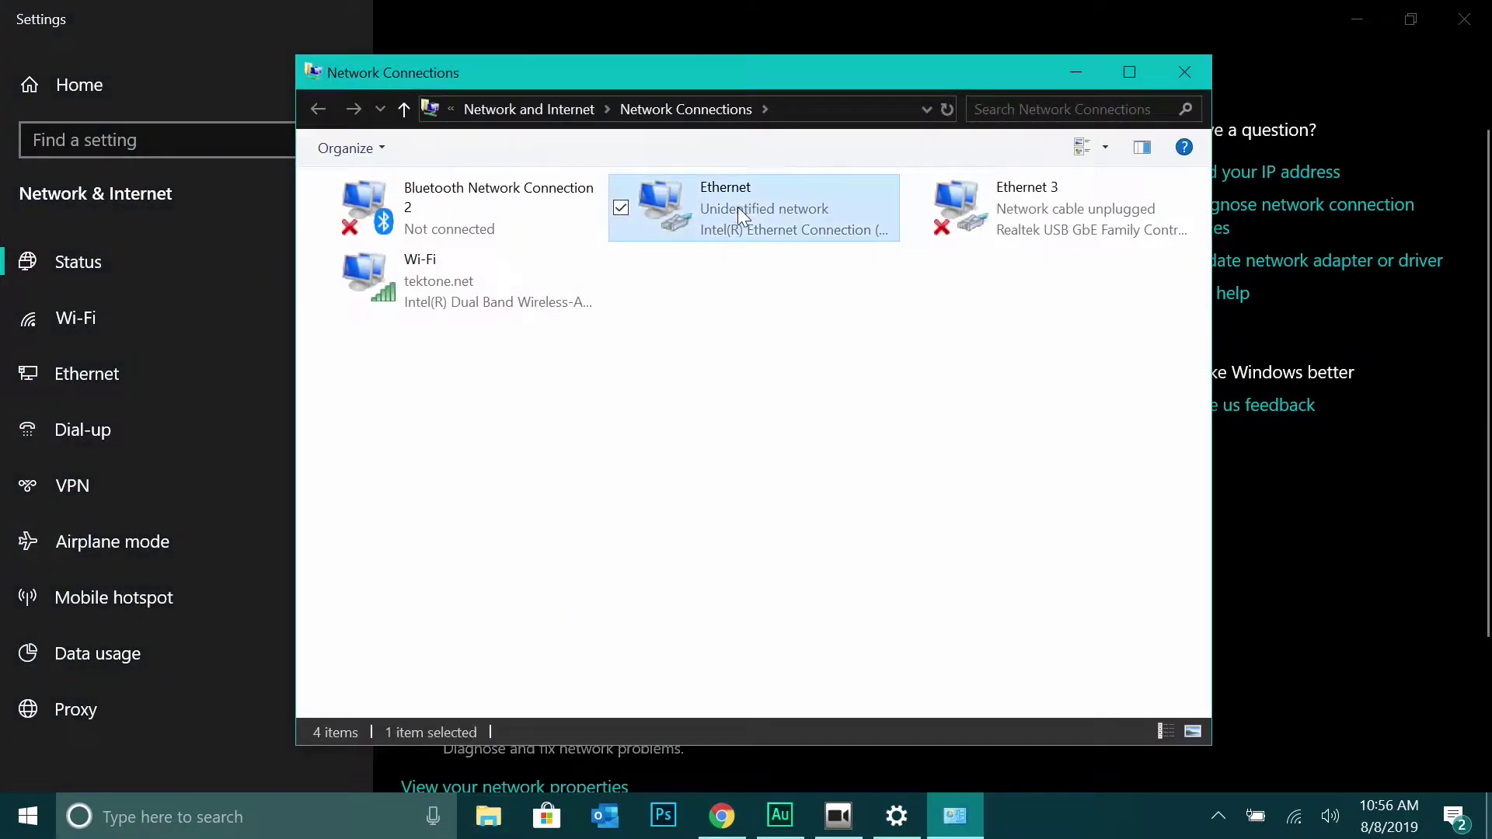
double_click(738, 207)
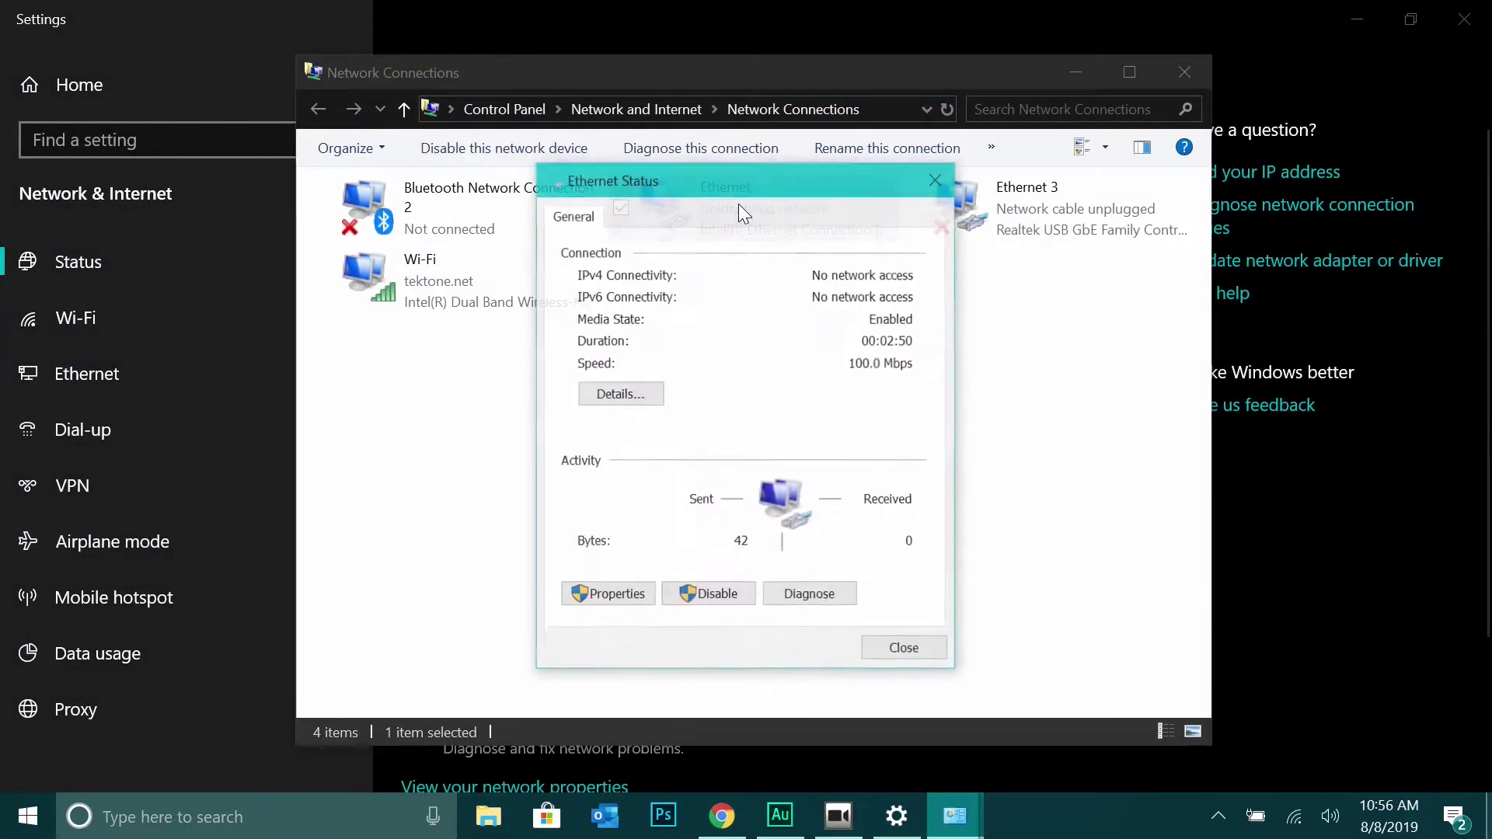
click(601, 606)
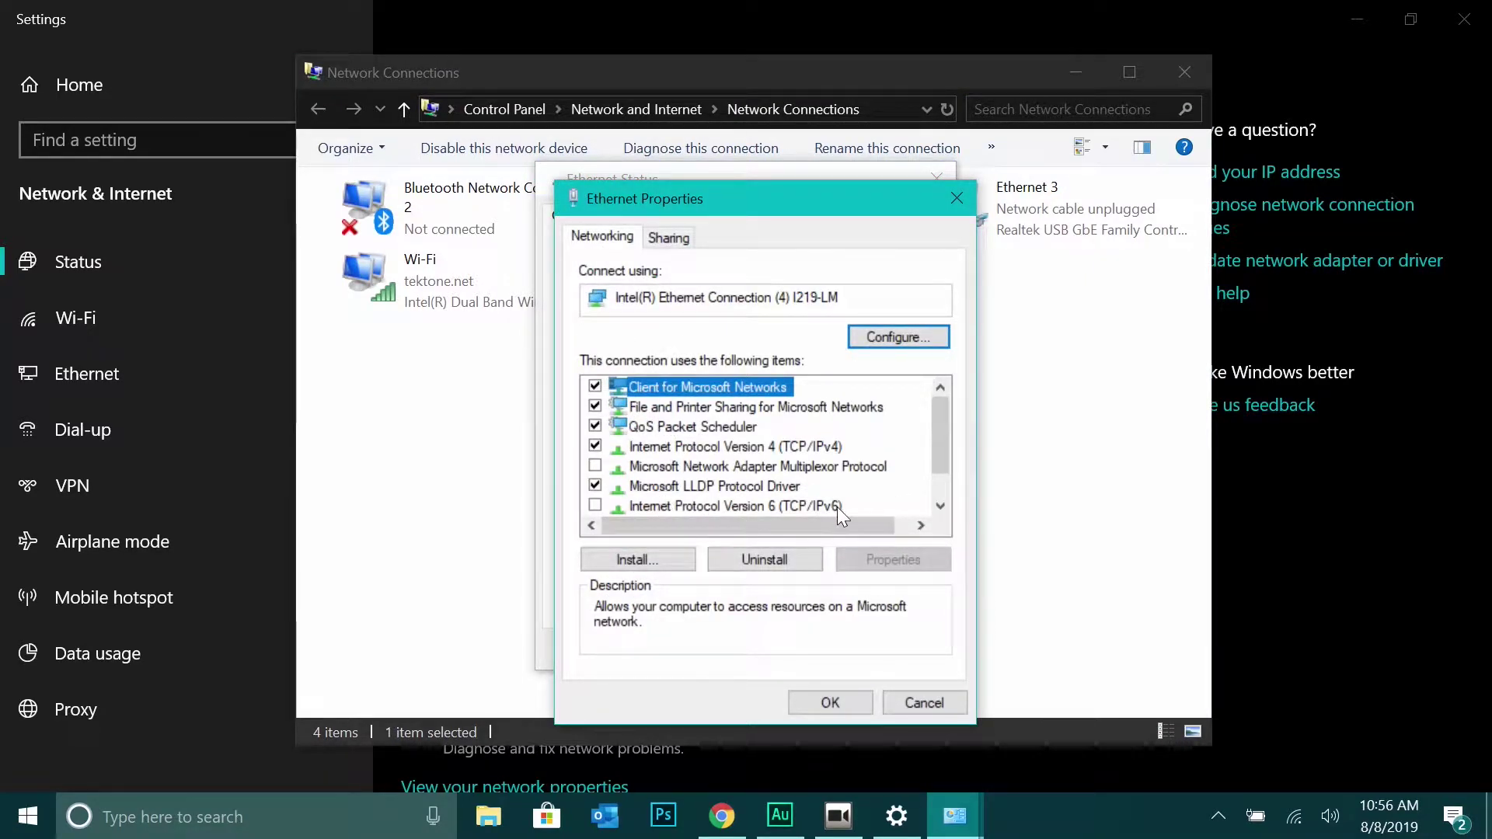
click(735, 446)
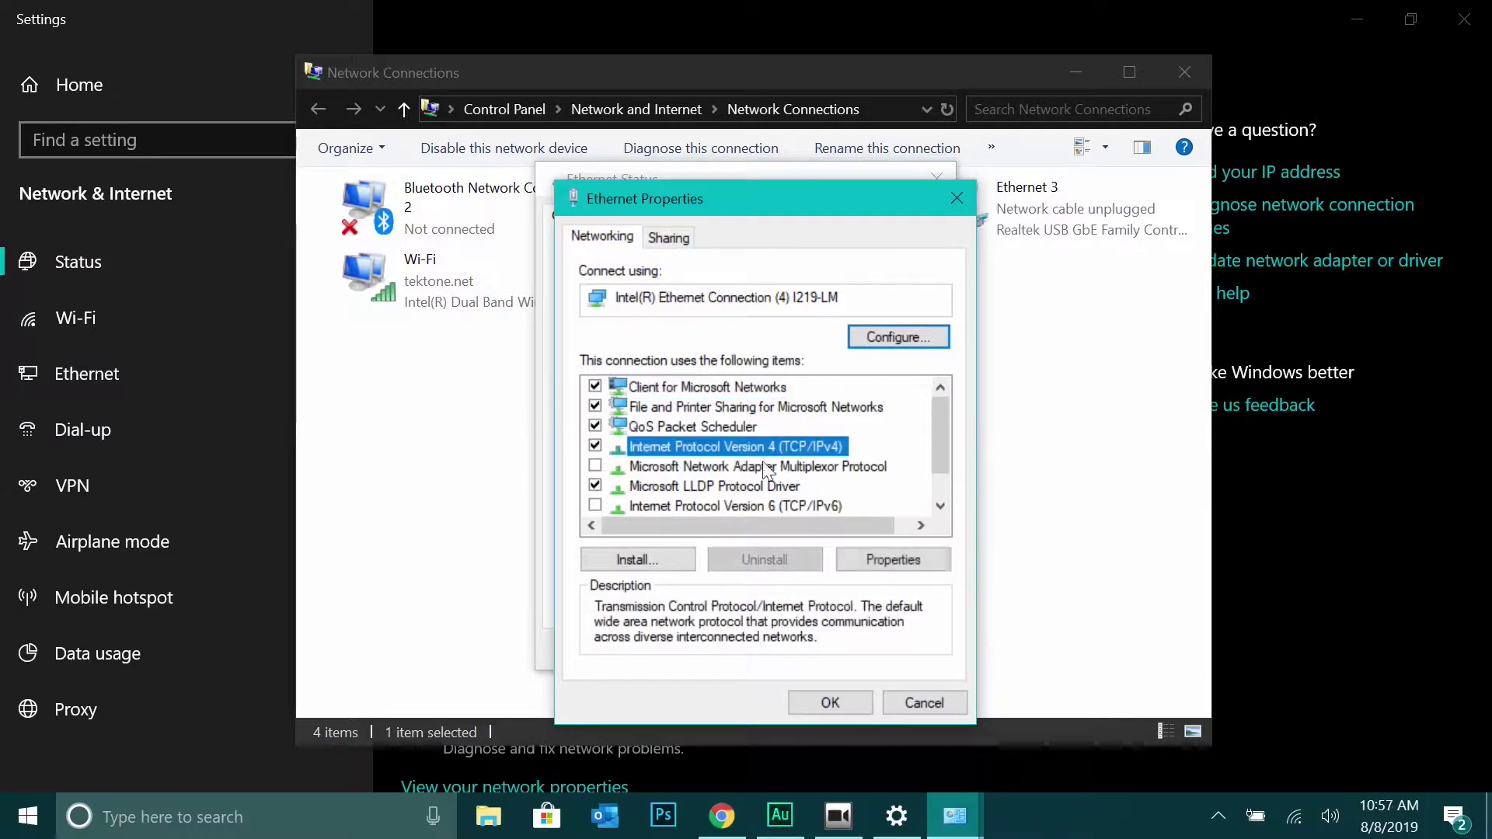
click(924, 561)
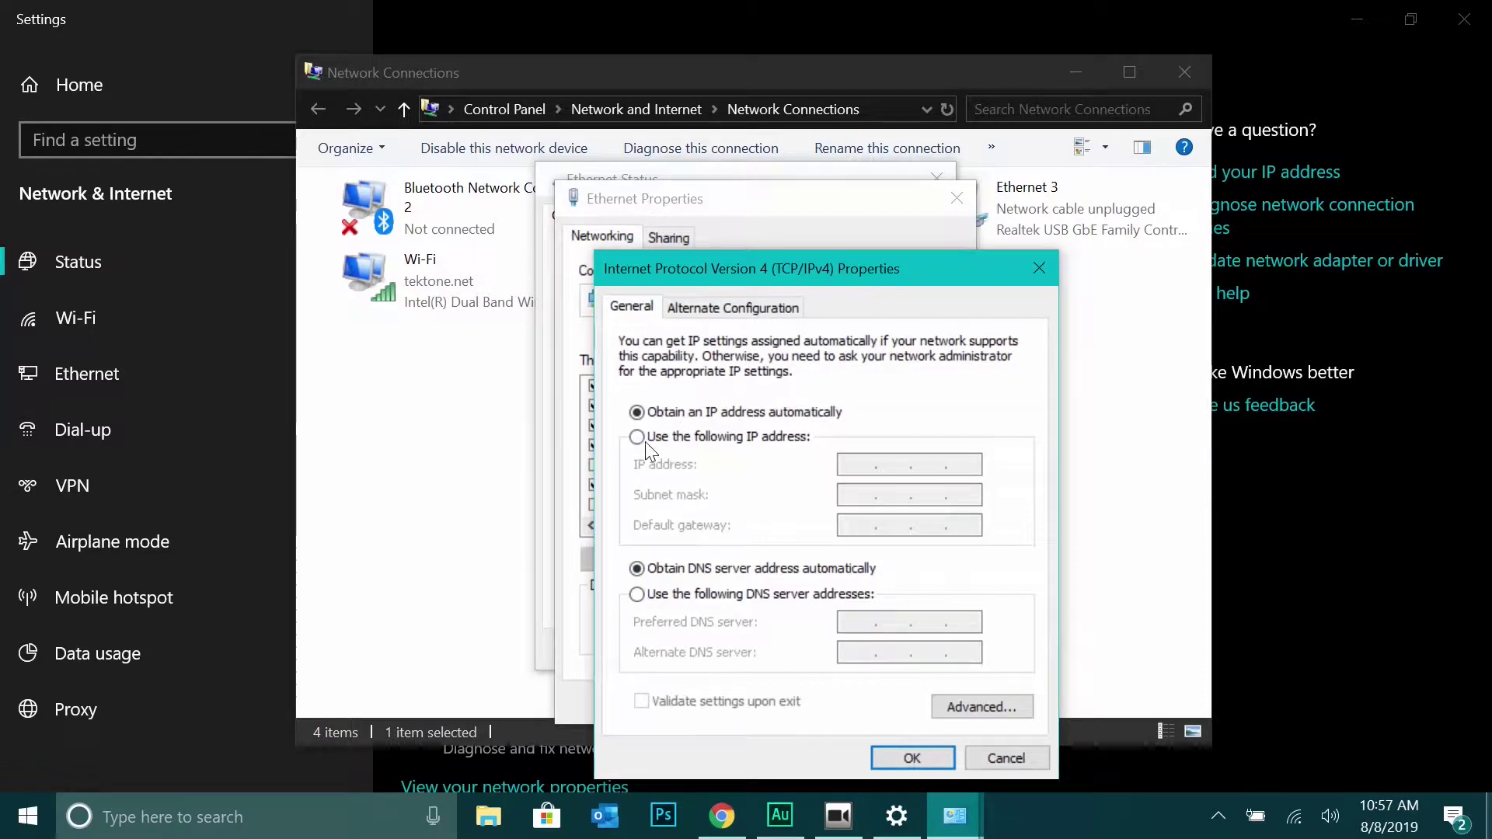
Give Ethernet the static IPv4 address 192.168.2.1 with subnet mask 255.255.255.0
click(644, 438)
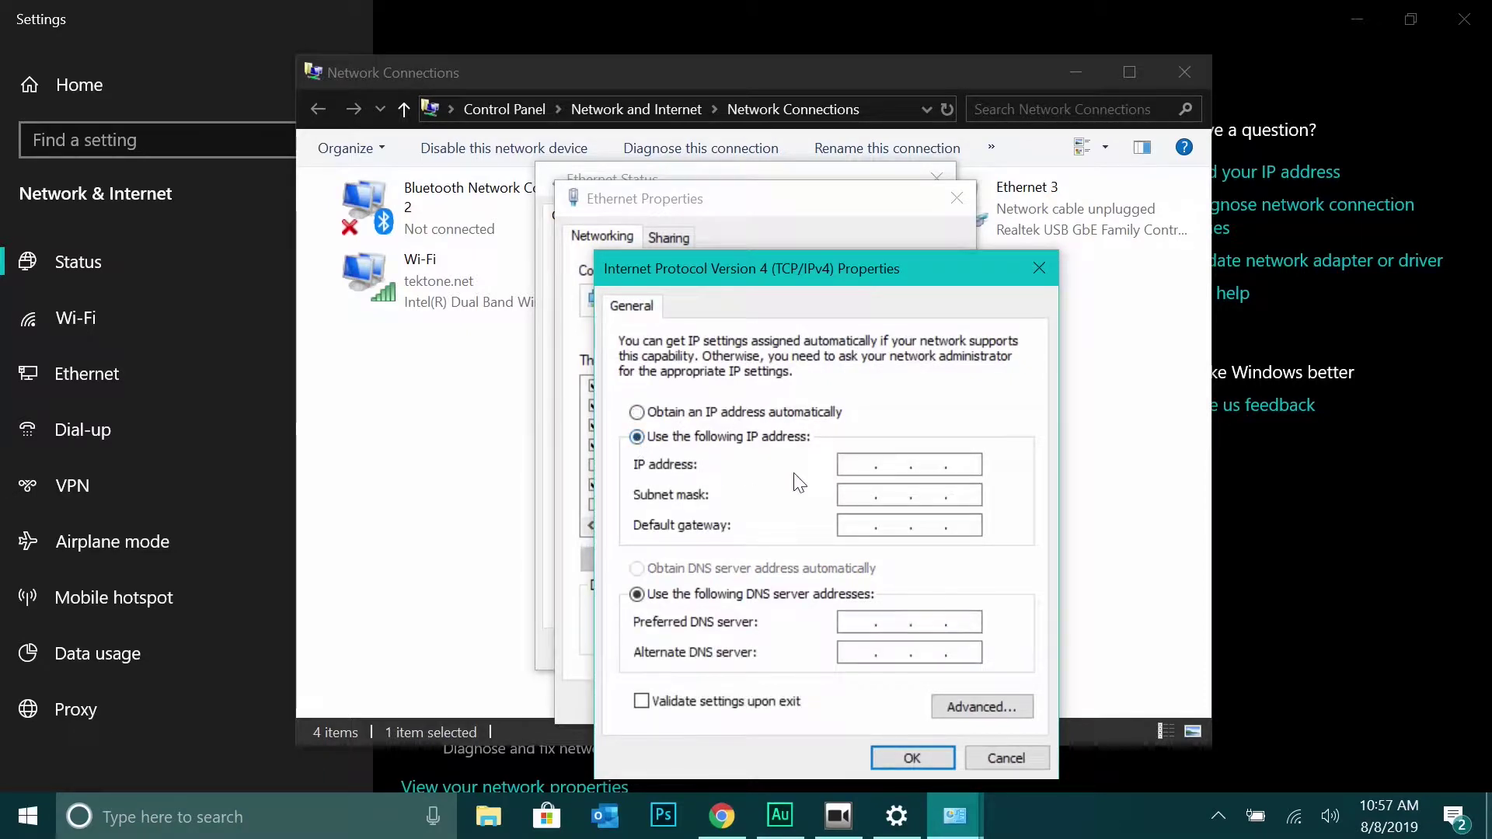
click(849, 466)
text(192 . 168 . 2 )
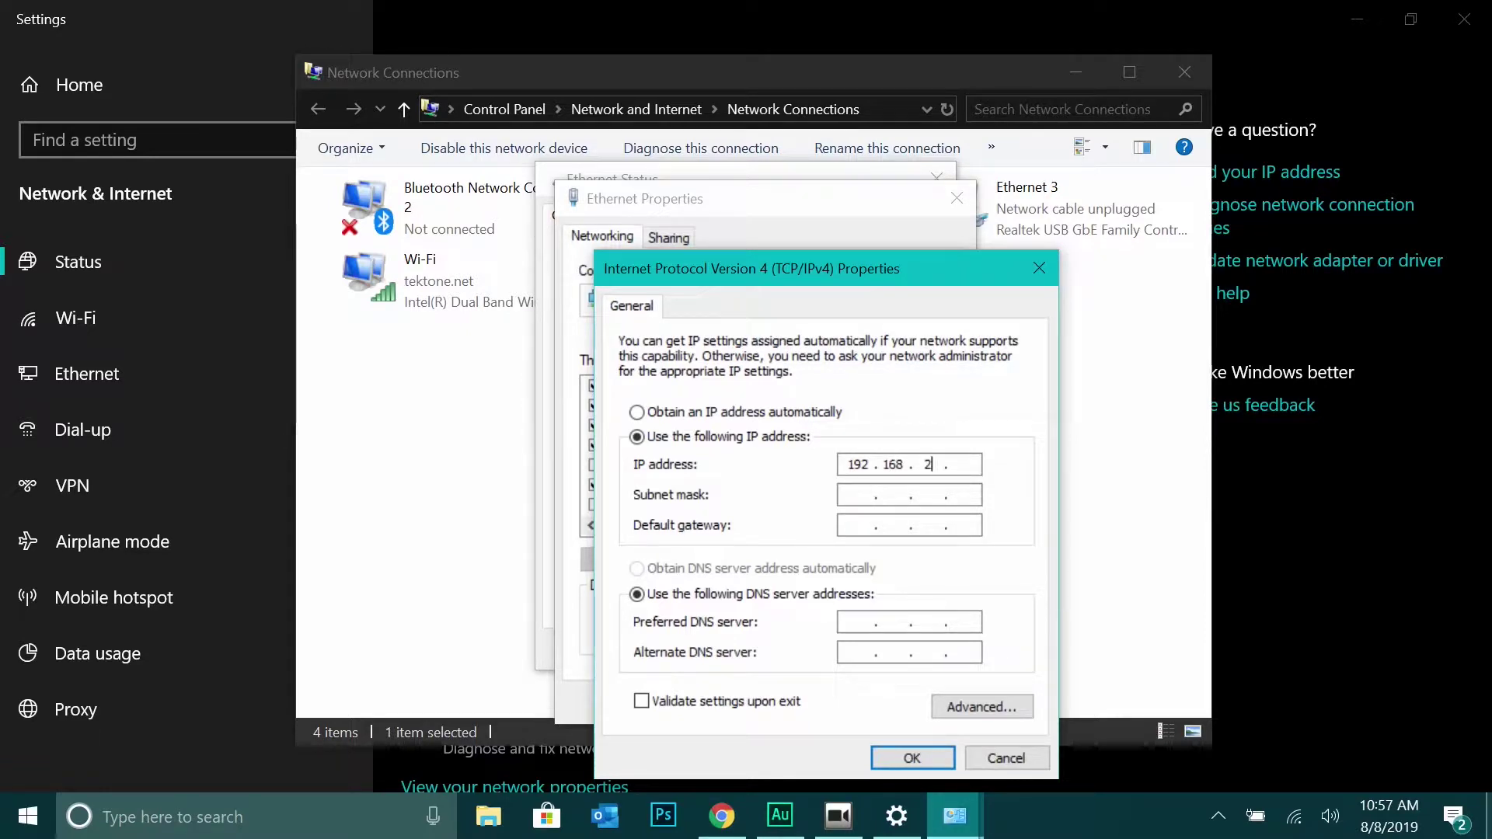
text(. 1)
click(848, 495)
click(898, 758)
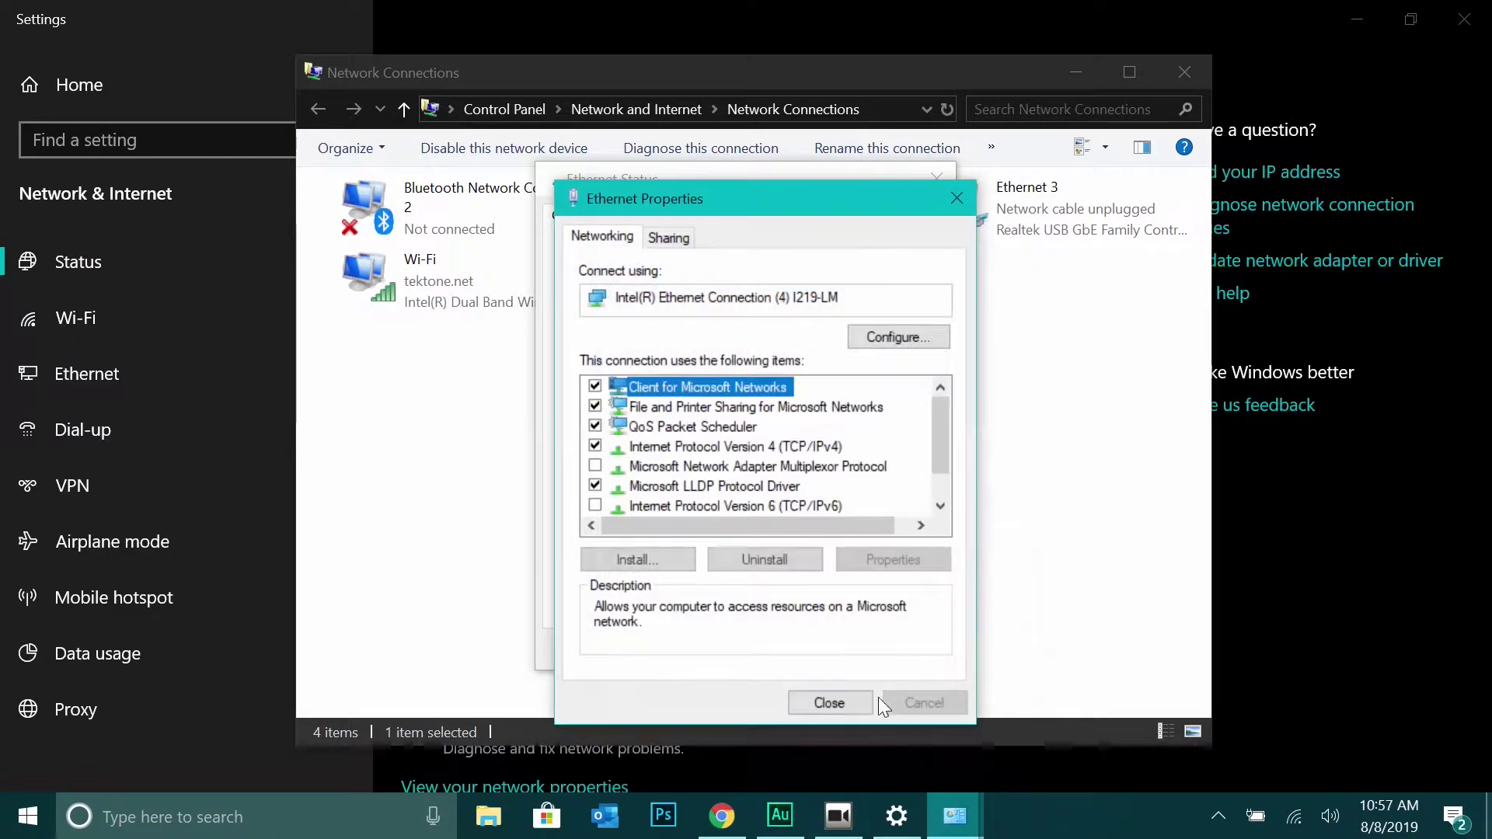
Close the Ethernet properties, status, Network Connections and Settings windows
click(843, 703)
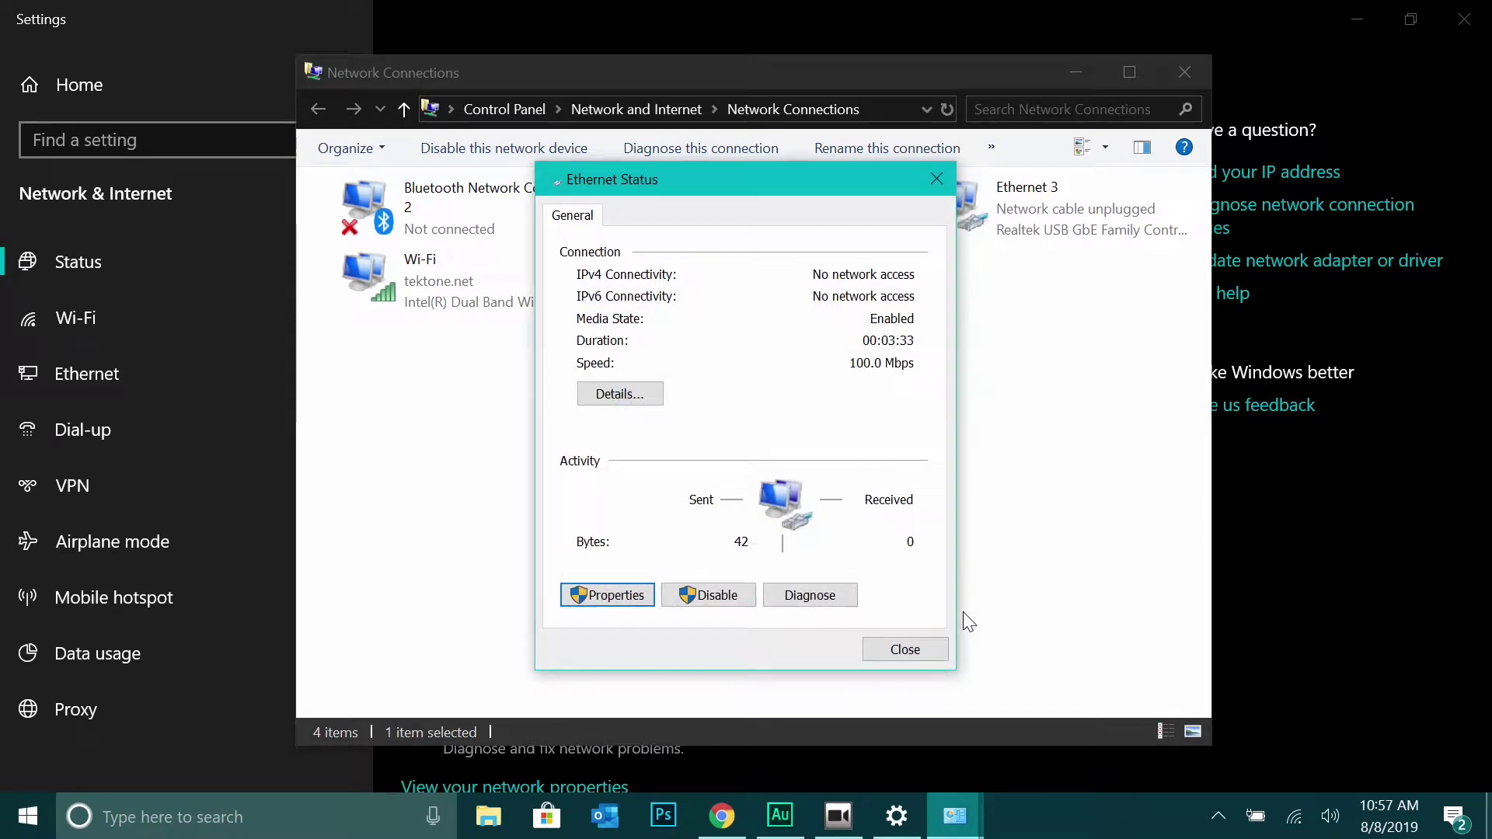
click(920, 651)
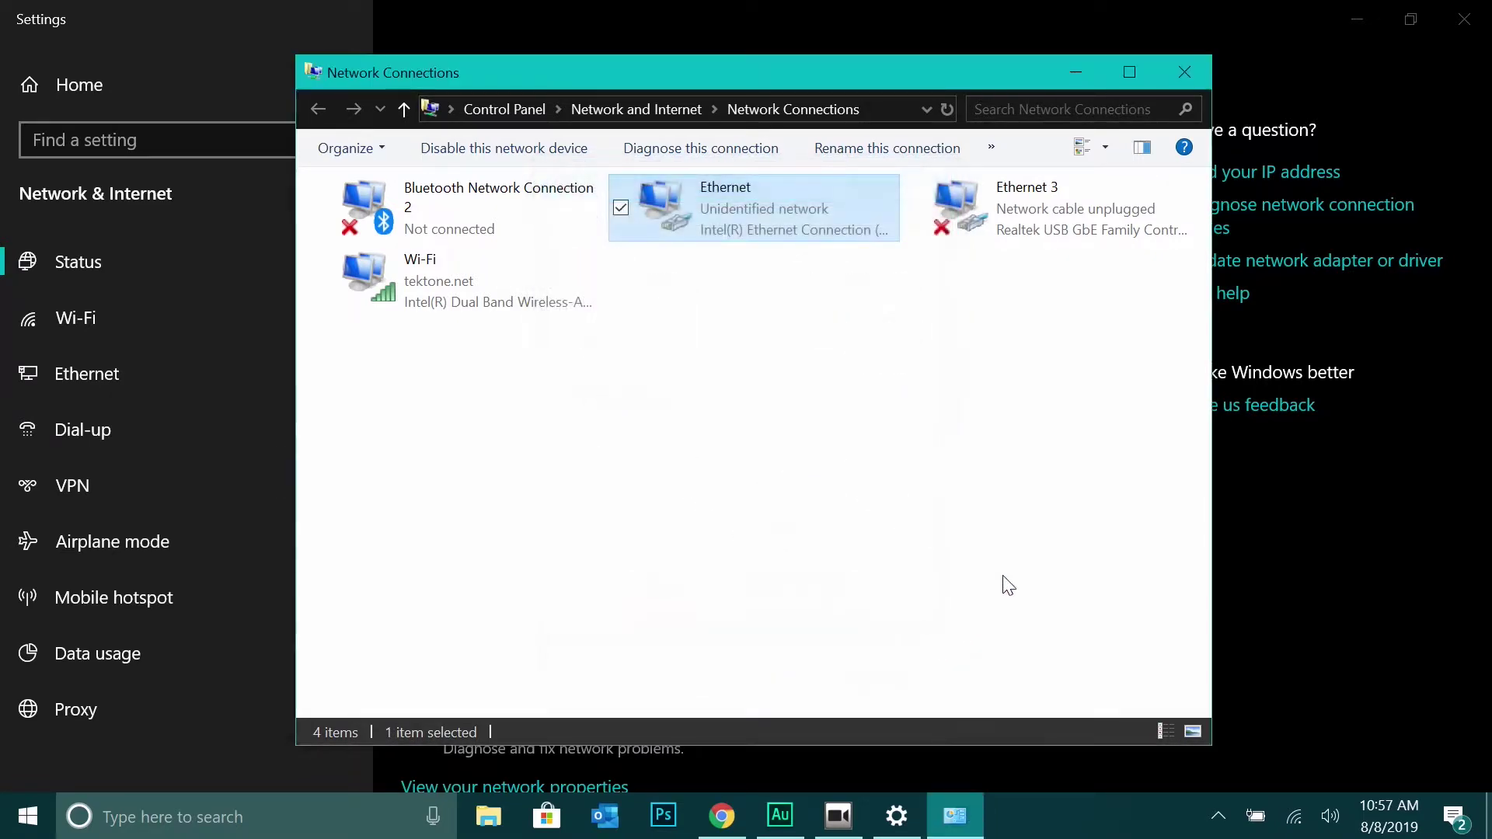
click(1172, 74)
click(1464, 22)
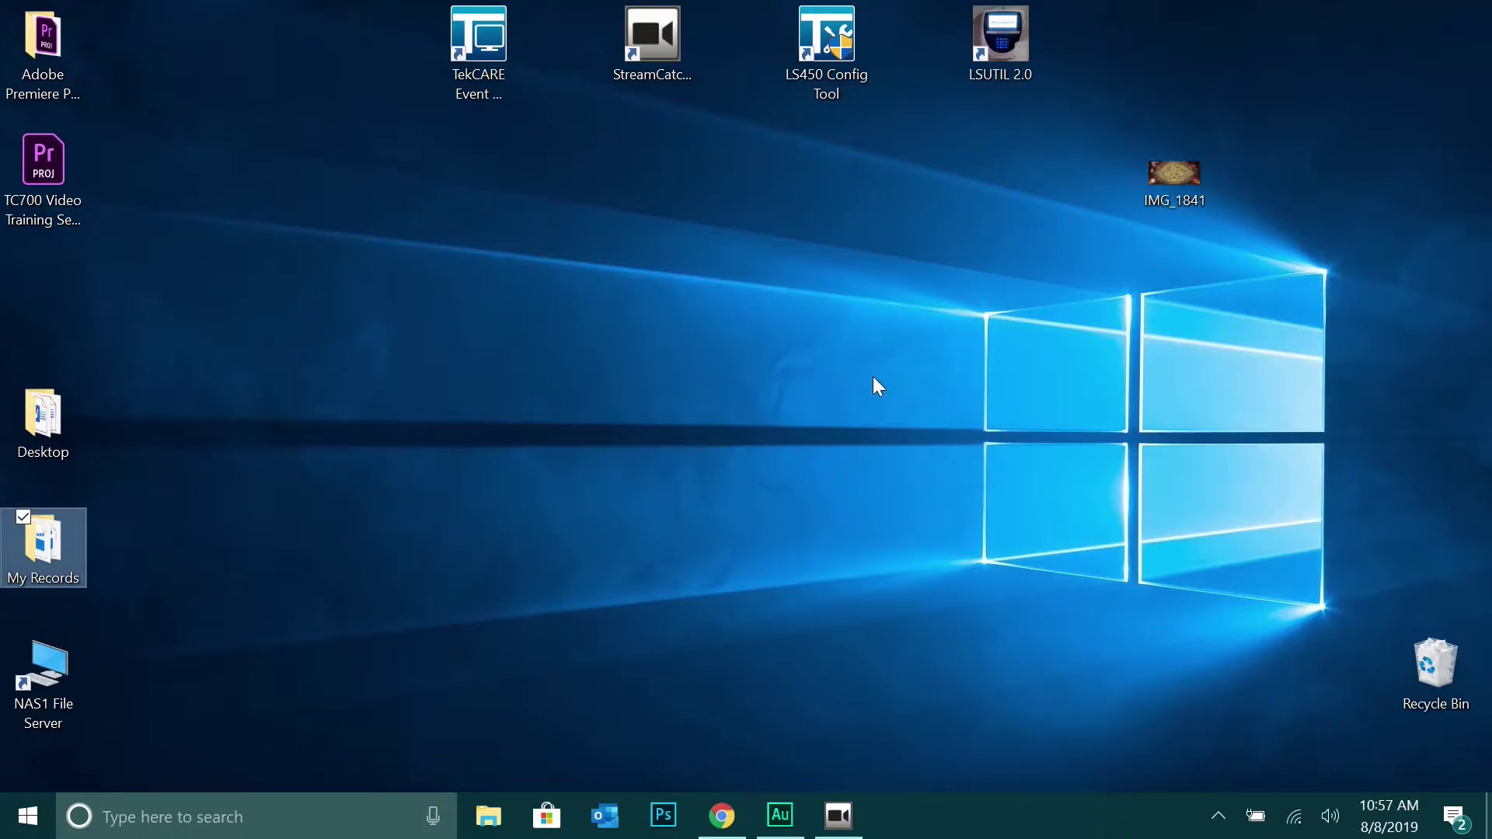
Open Chrome maximized and load the converter page at 192.168.2.125
mouse_move(713, 830)
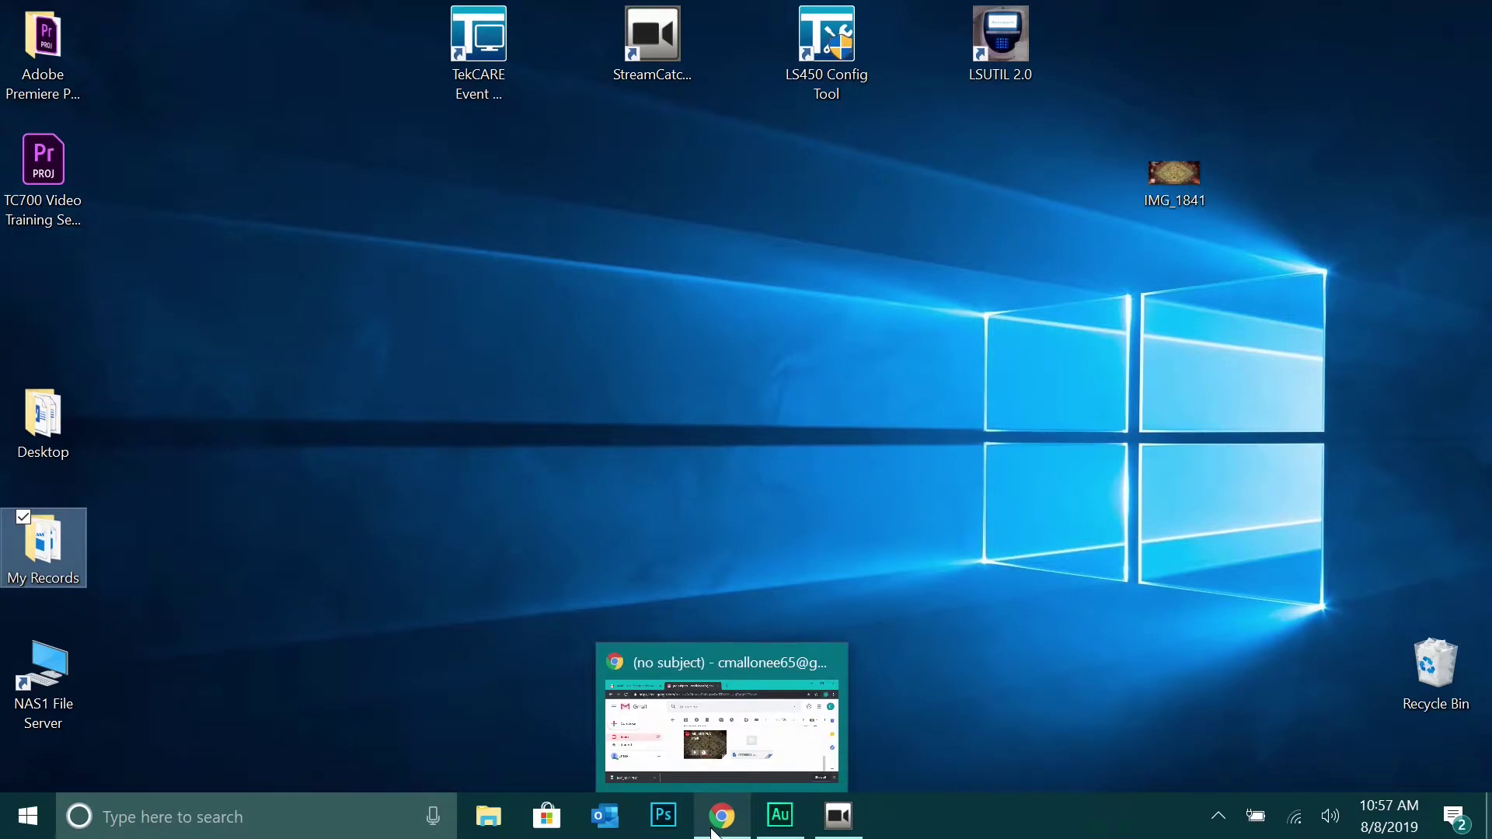
click(725, 813)
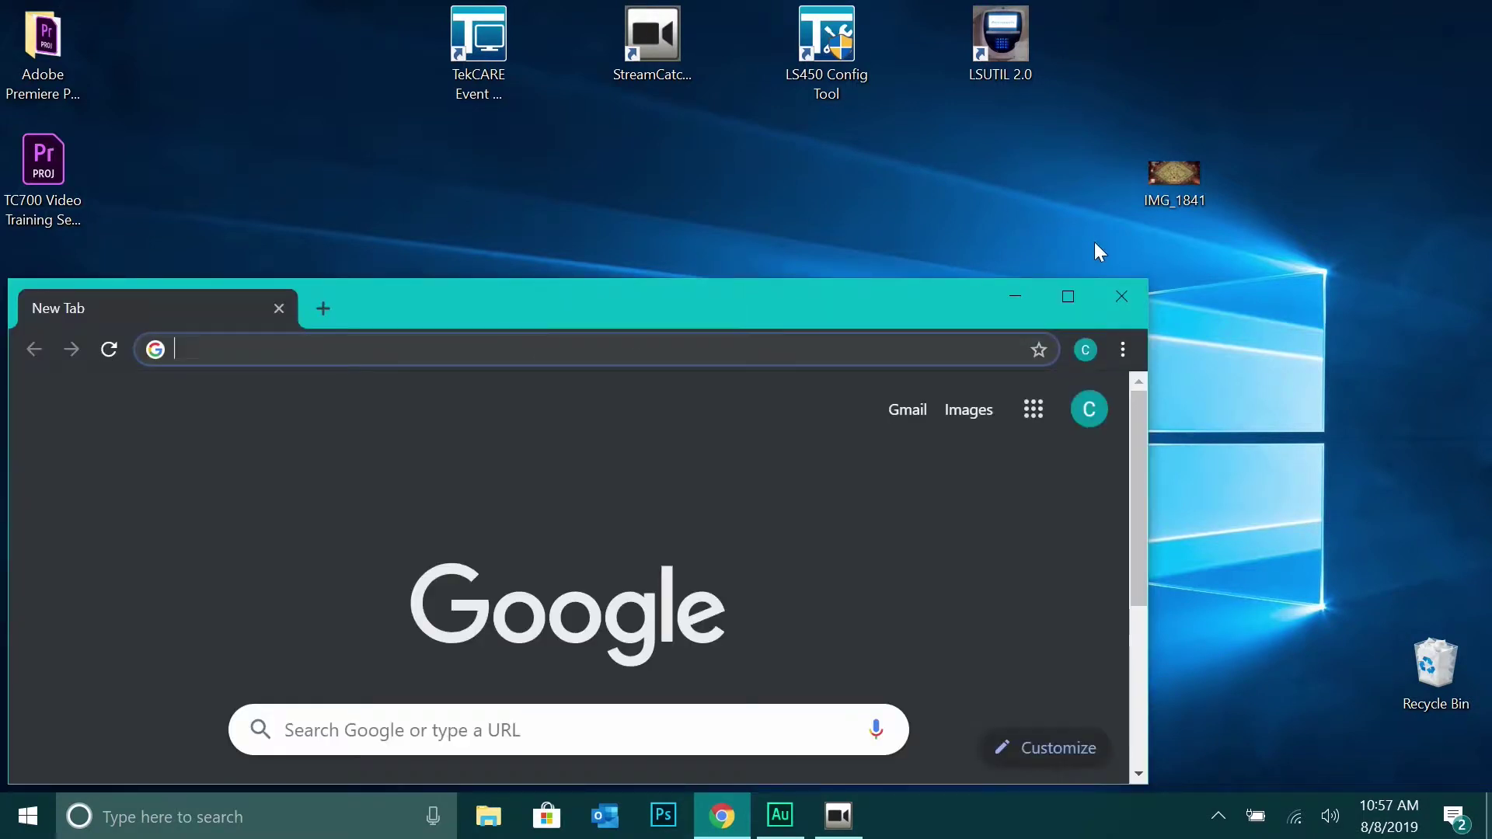
click(1068, 296)
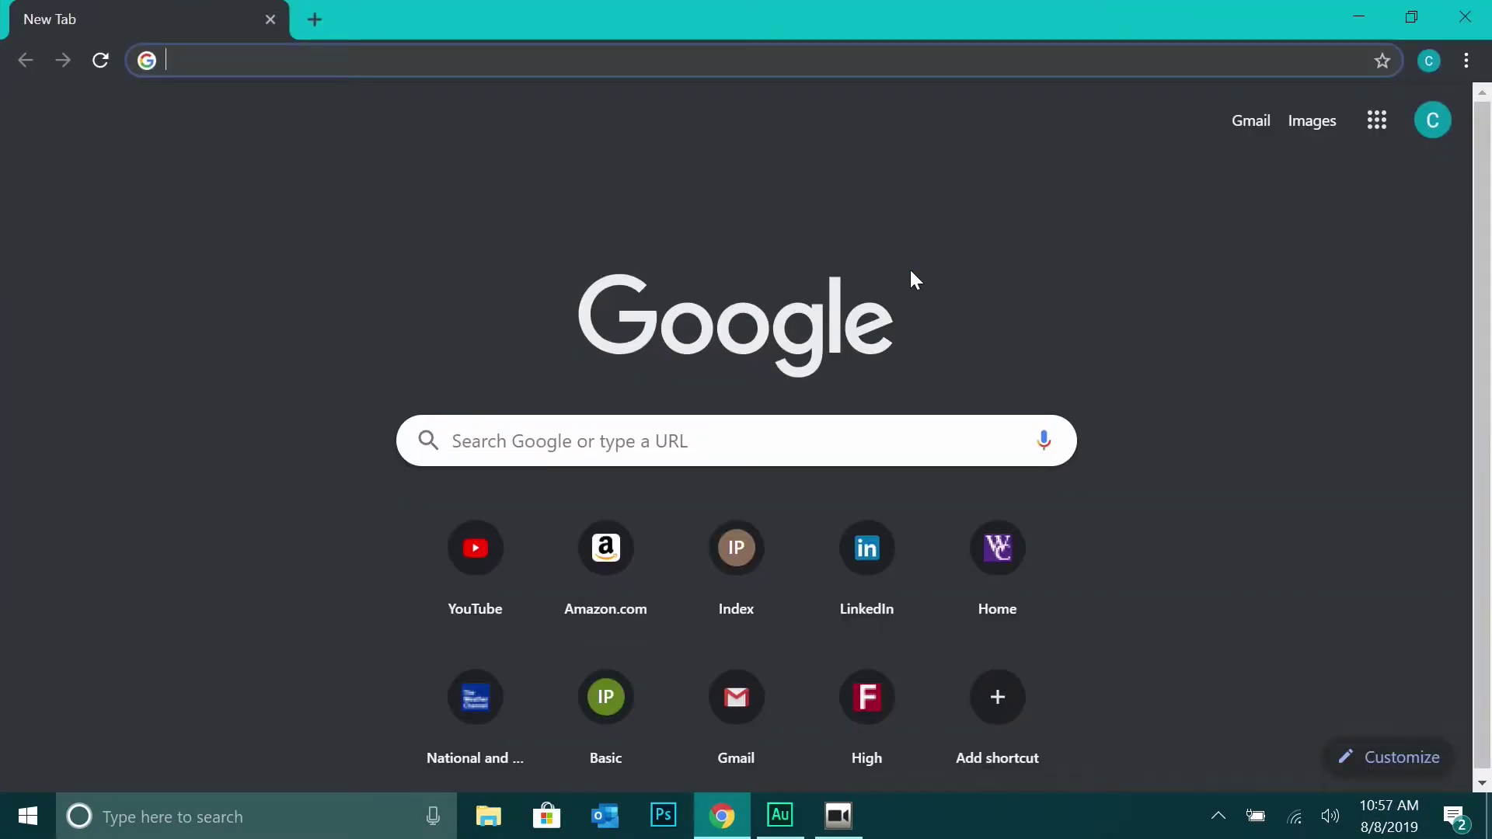
text(192.168.2.125)
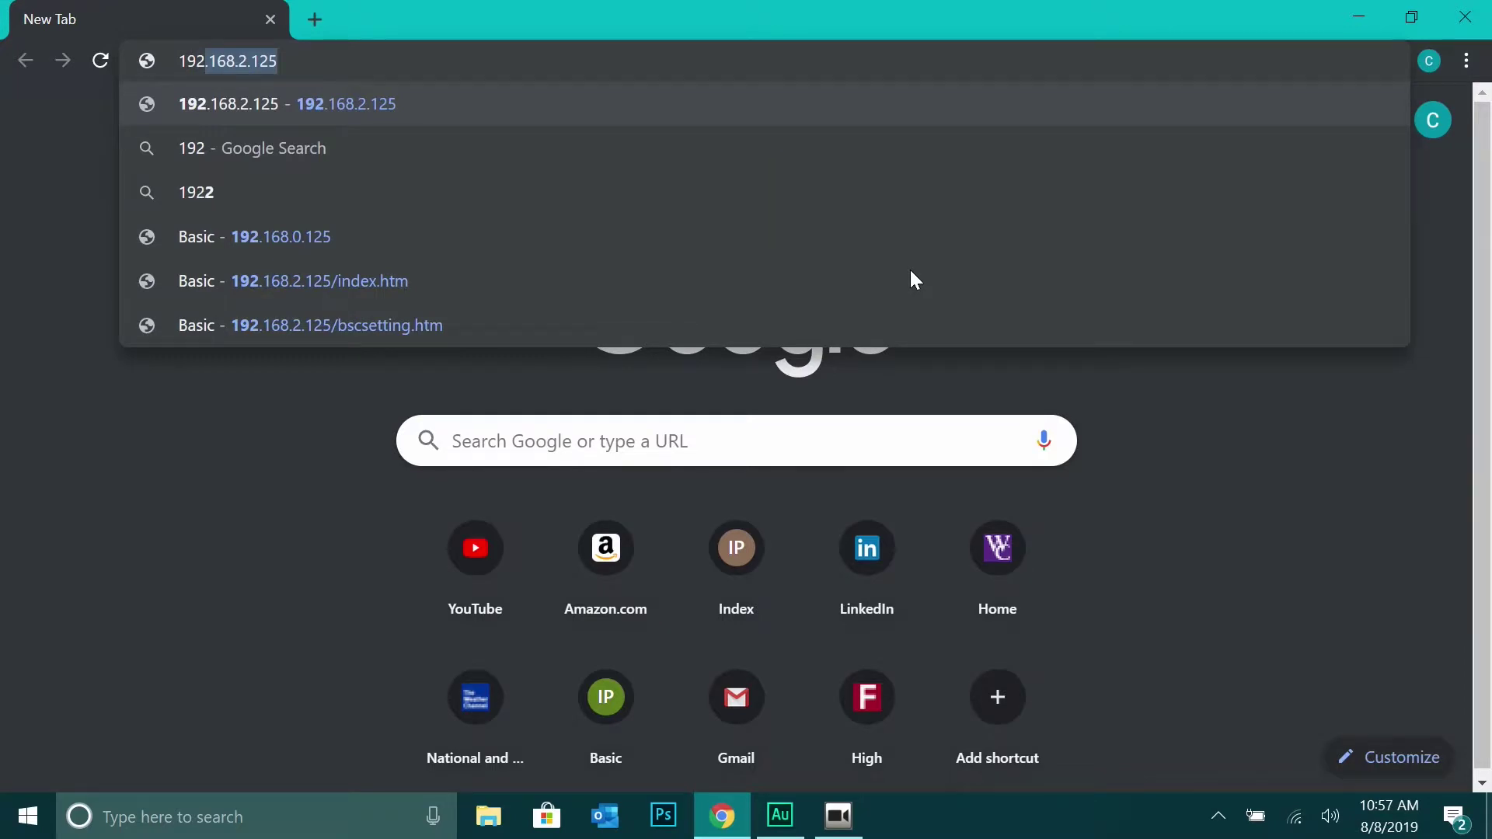
key(Return)
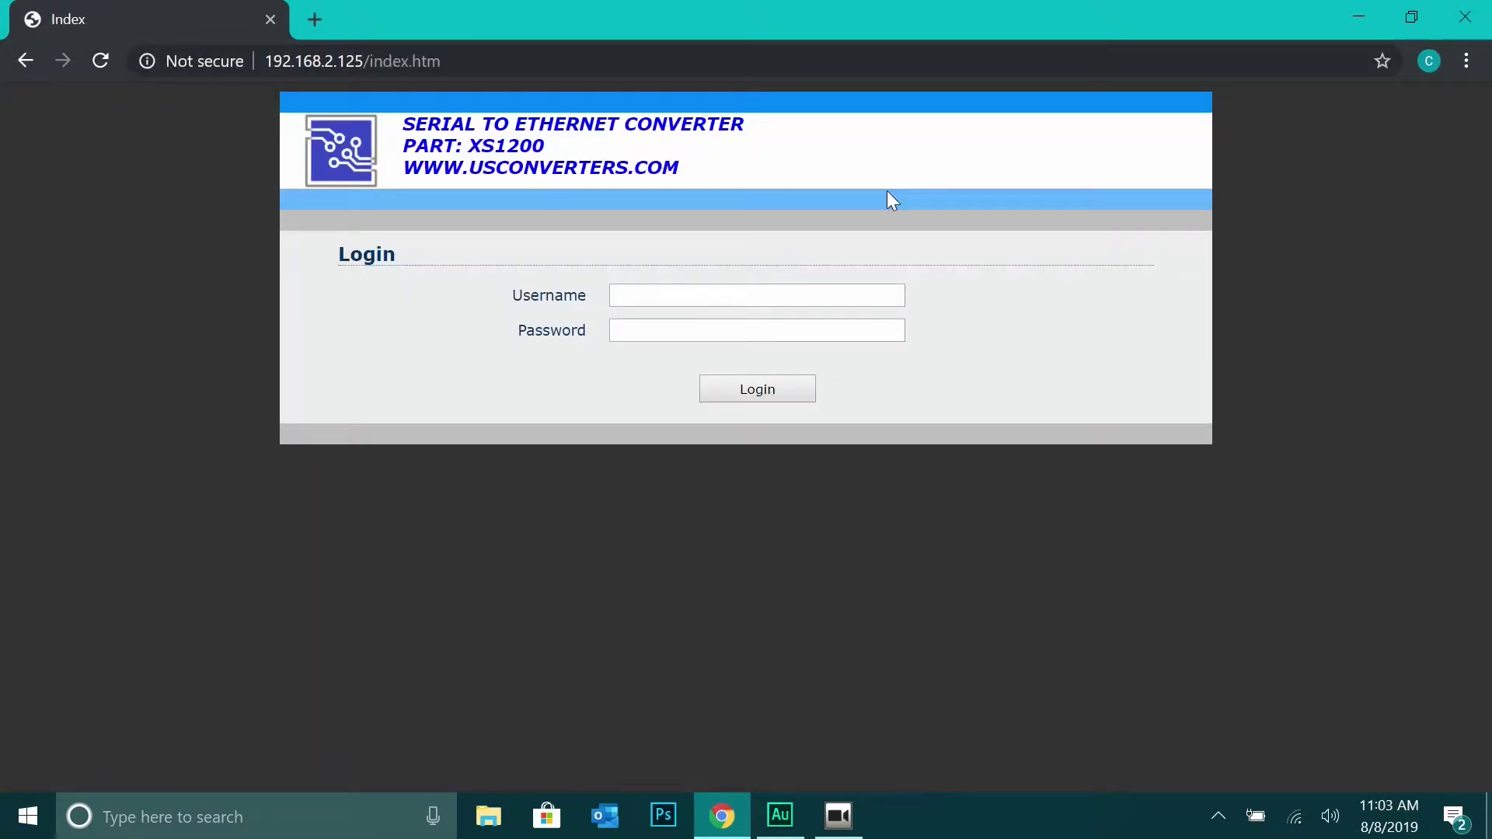
Log into the XS1200 web interface with the autofilled username and the account password
click(719, 300)
click(711, 338)
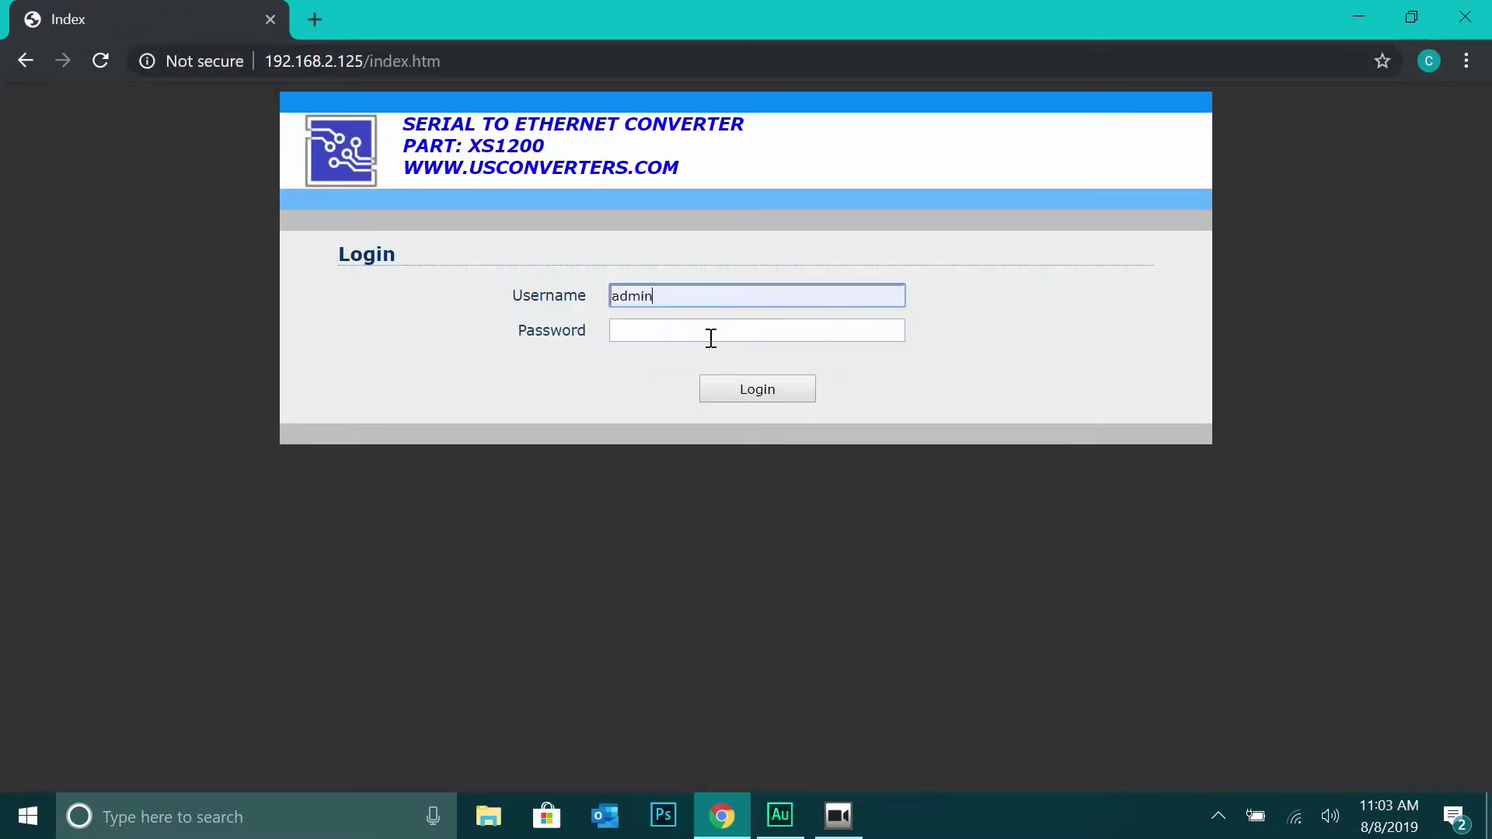
click(711, 338)
text(ad)
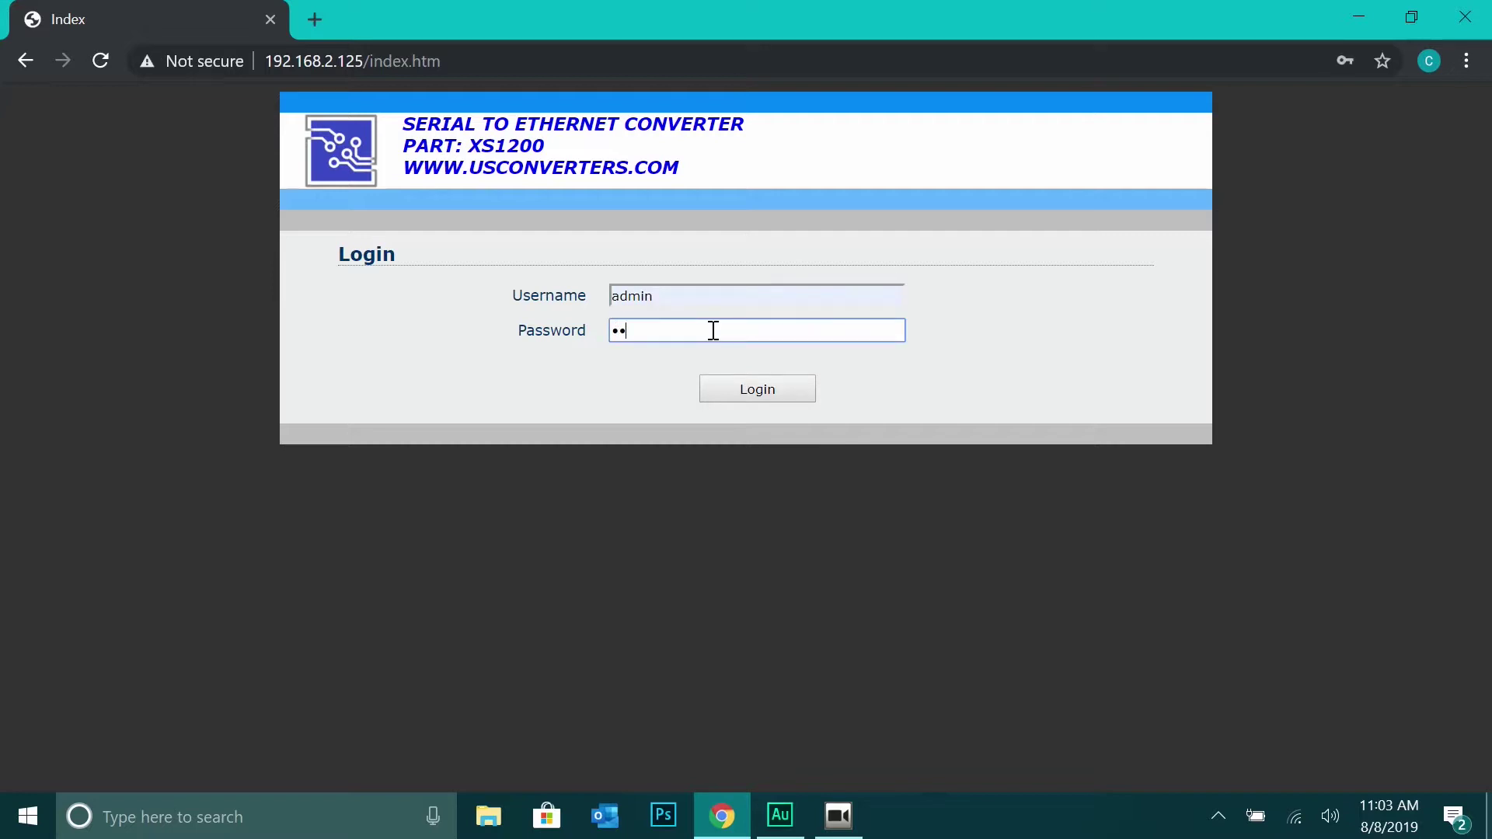
text(min)
key(Return)
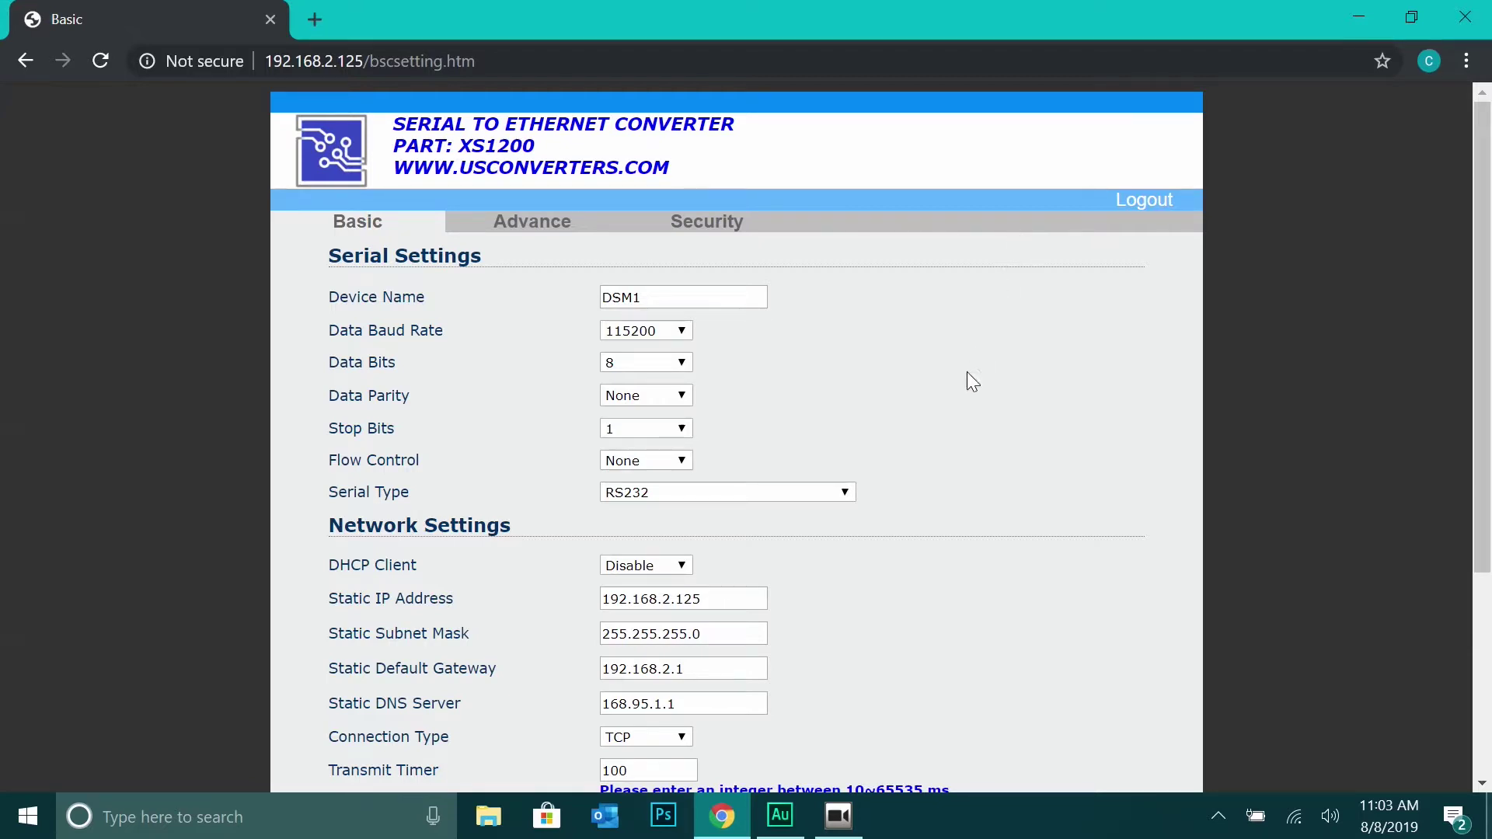
Set Serial Type to RS485 and the static IP address to 192.168.0.1
click(835, 498)
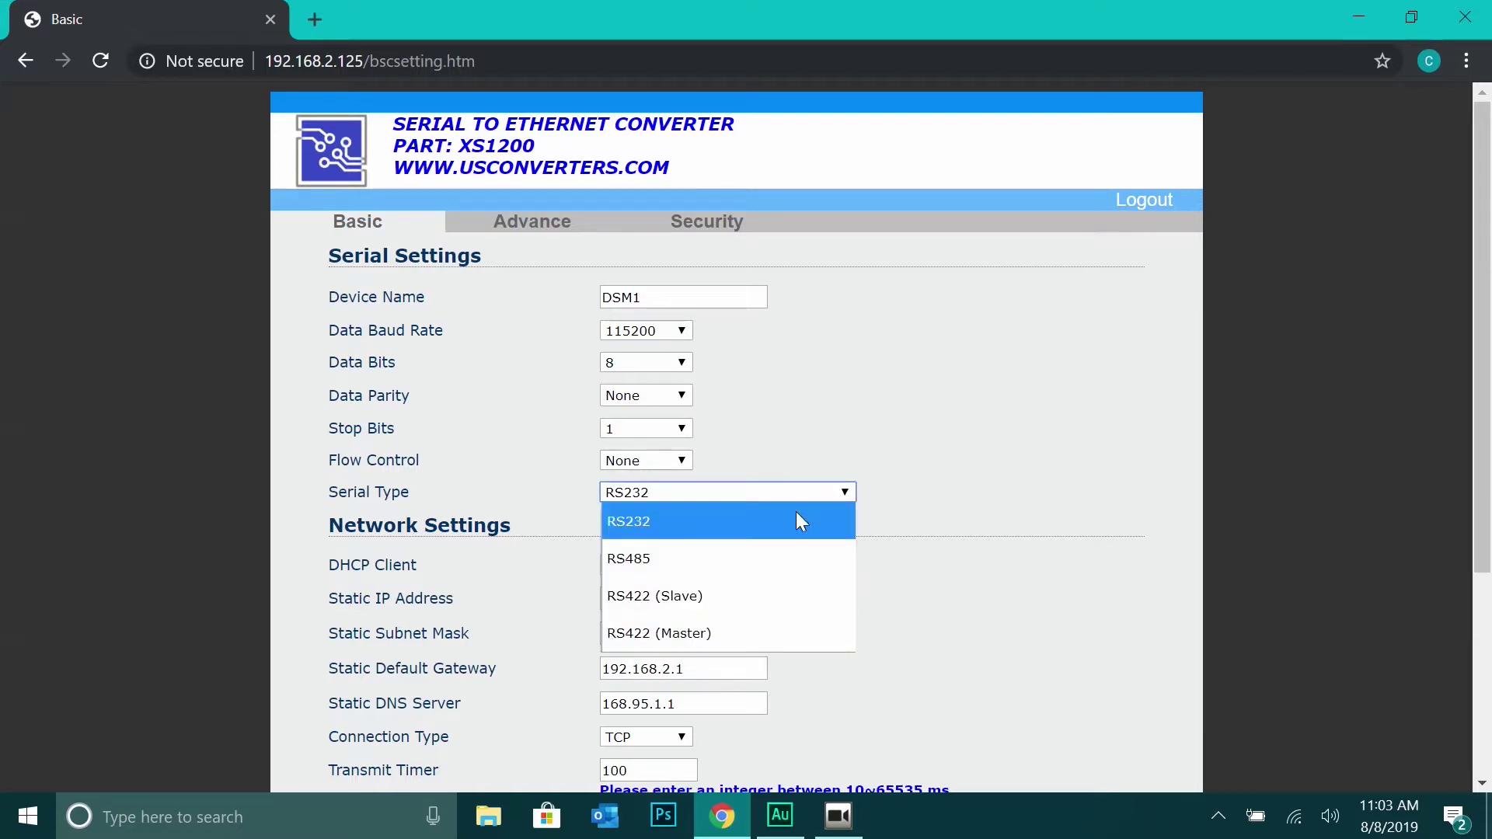
click(782, 564)
scroll(1013, 403, down, 4)
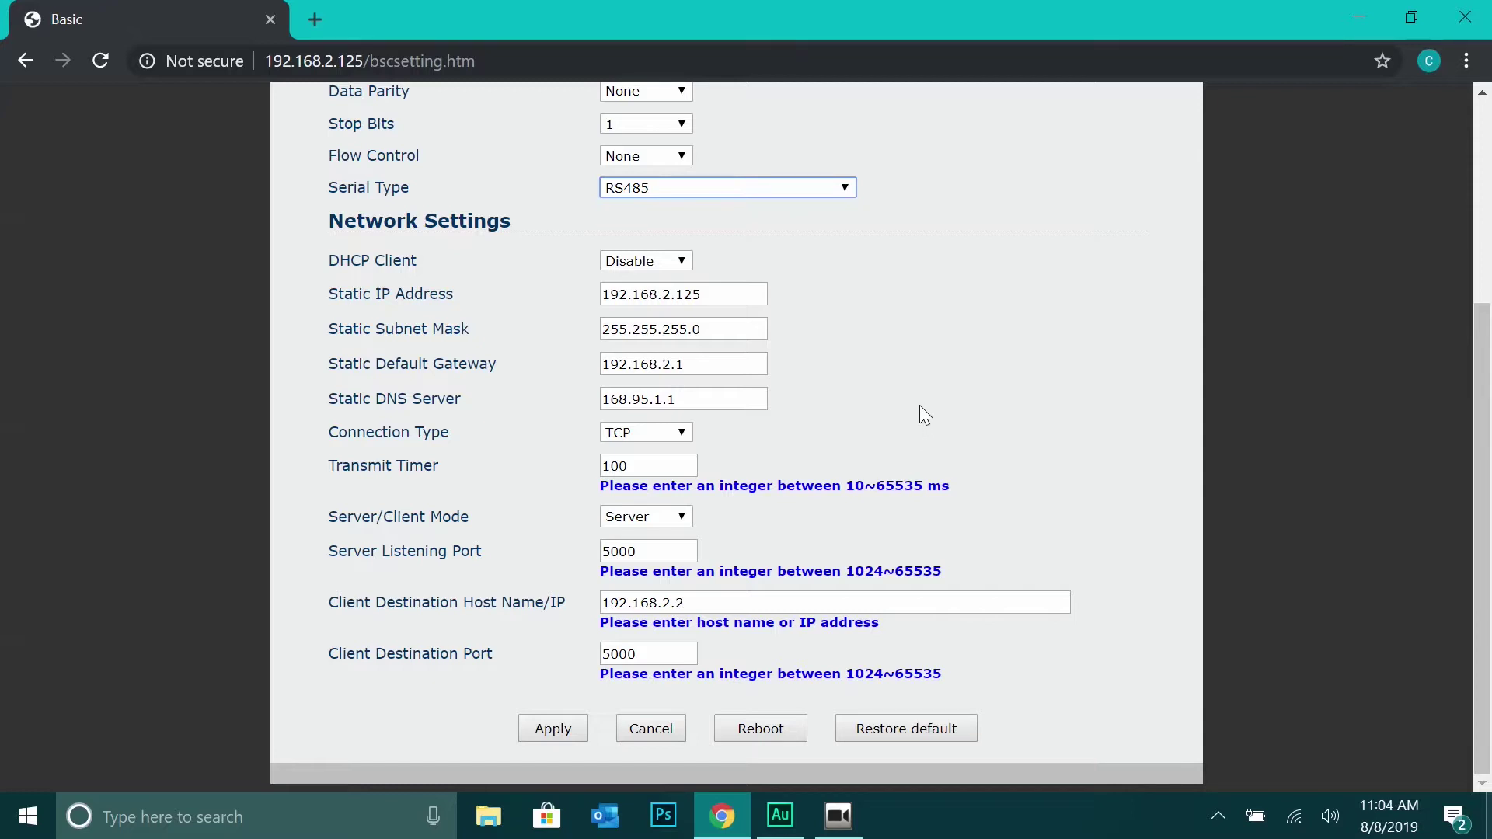
click(729, 296)
key(BackSpace)
key(BackSpace)
key(BackSpace)
key(BackSpace)
key(BackSpace)
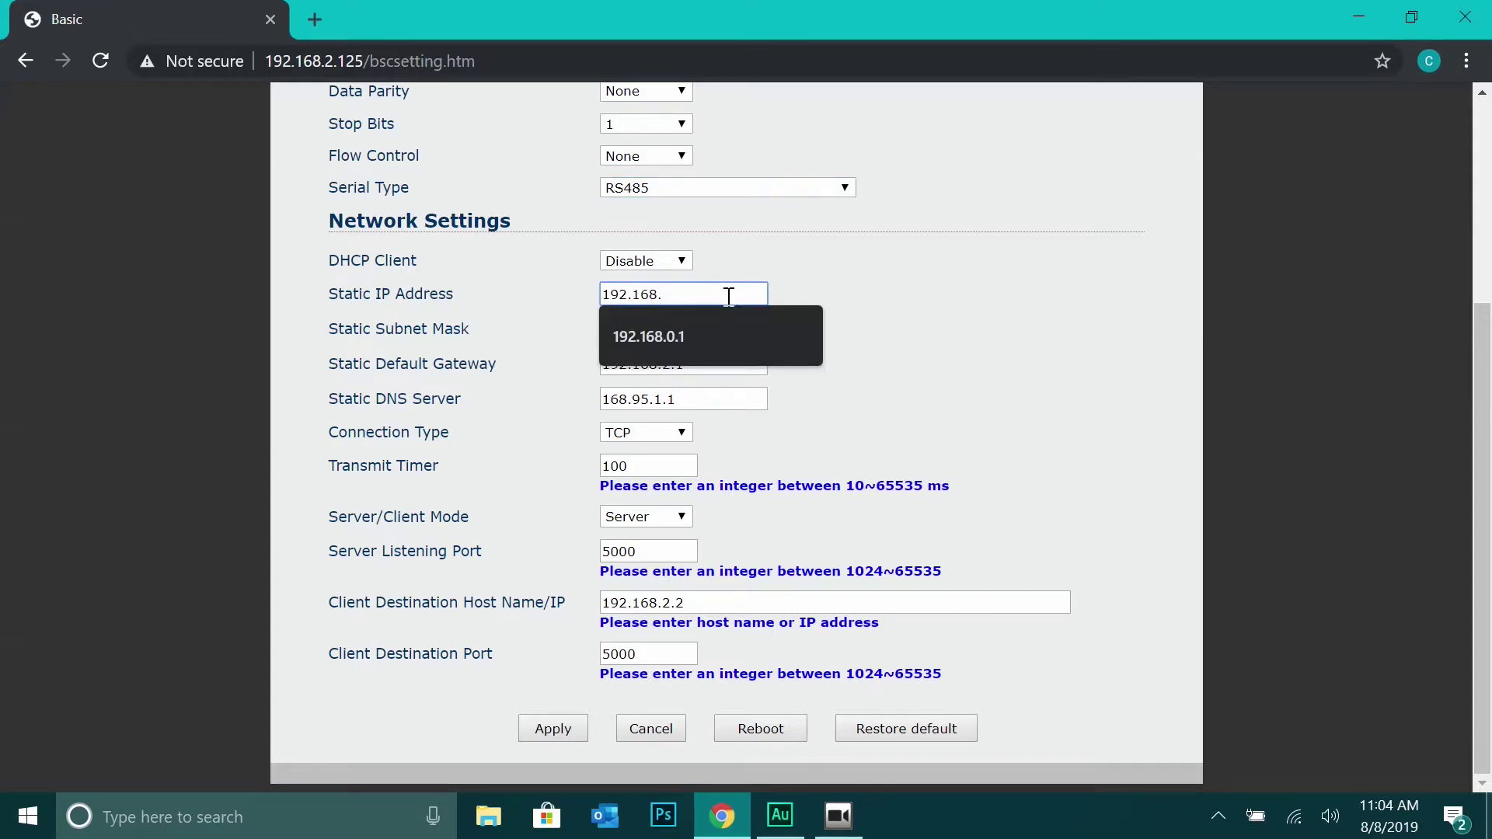
click(627, 340)
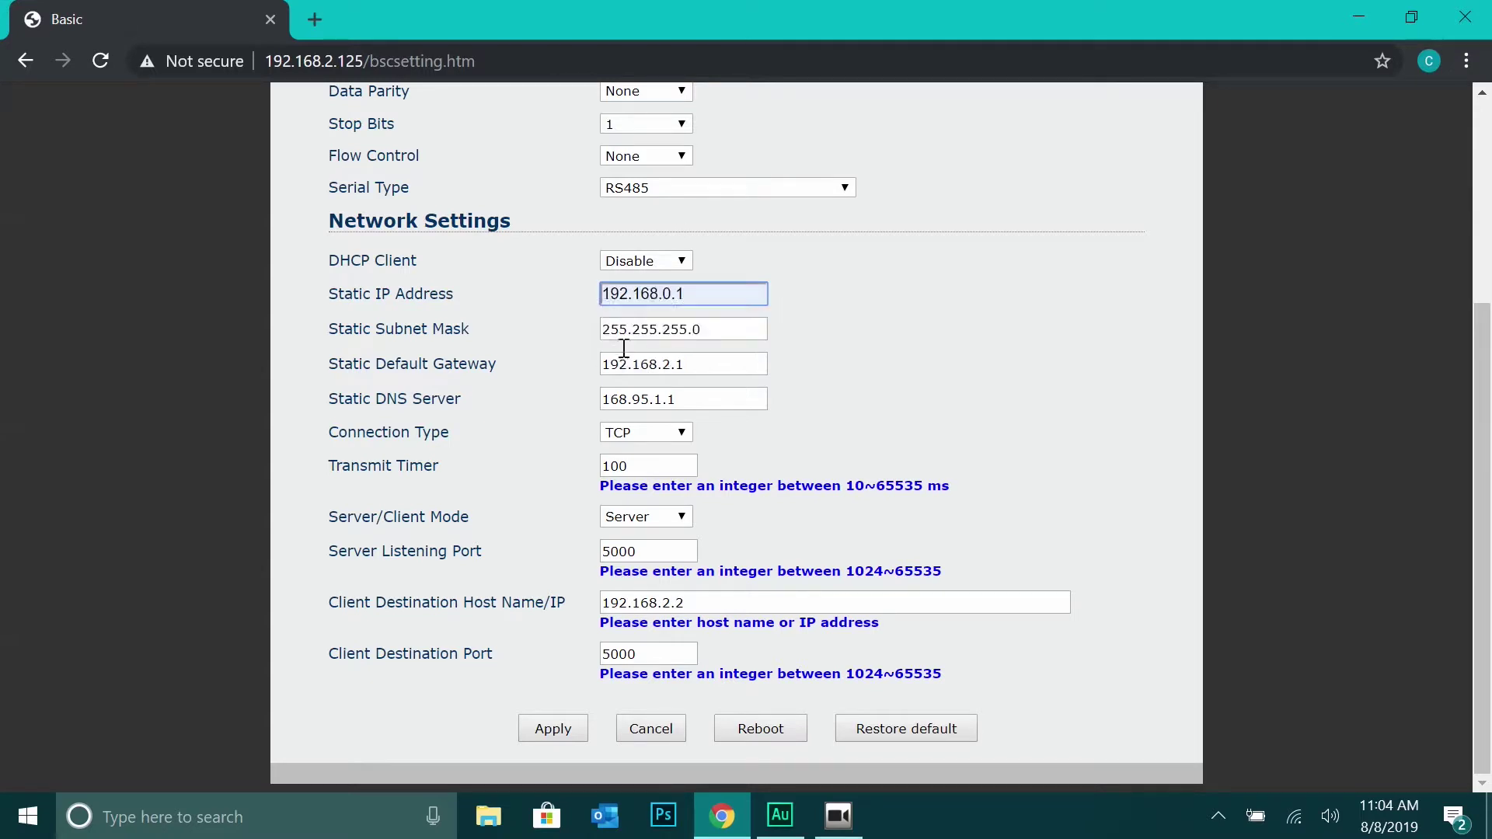
Set the static default gateway to 192.168.0.1 and the Transmit Timer to 10
click(694, 368)
key(BackSpace)
key(BackSpace)
key(BackSpace)
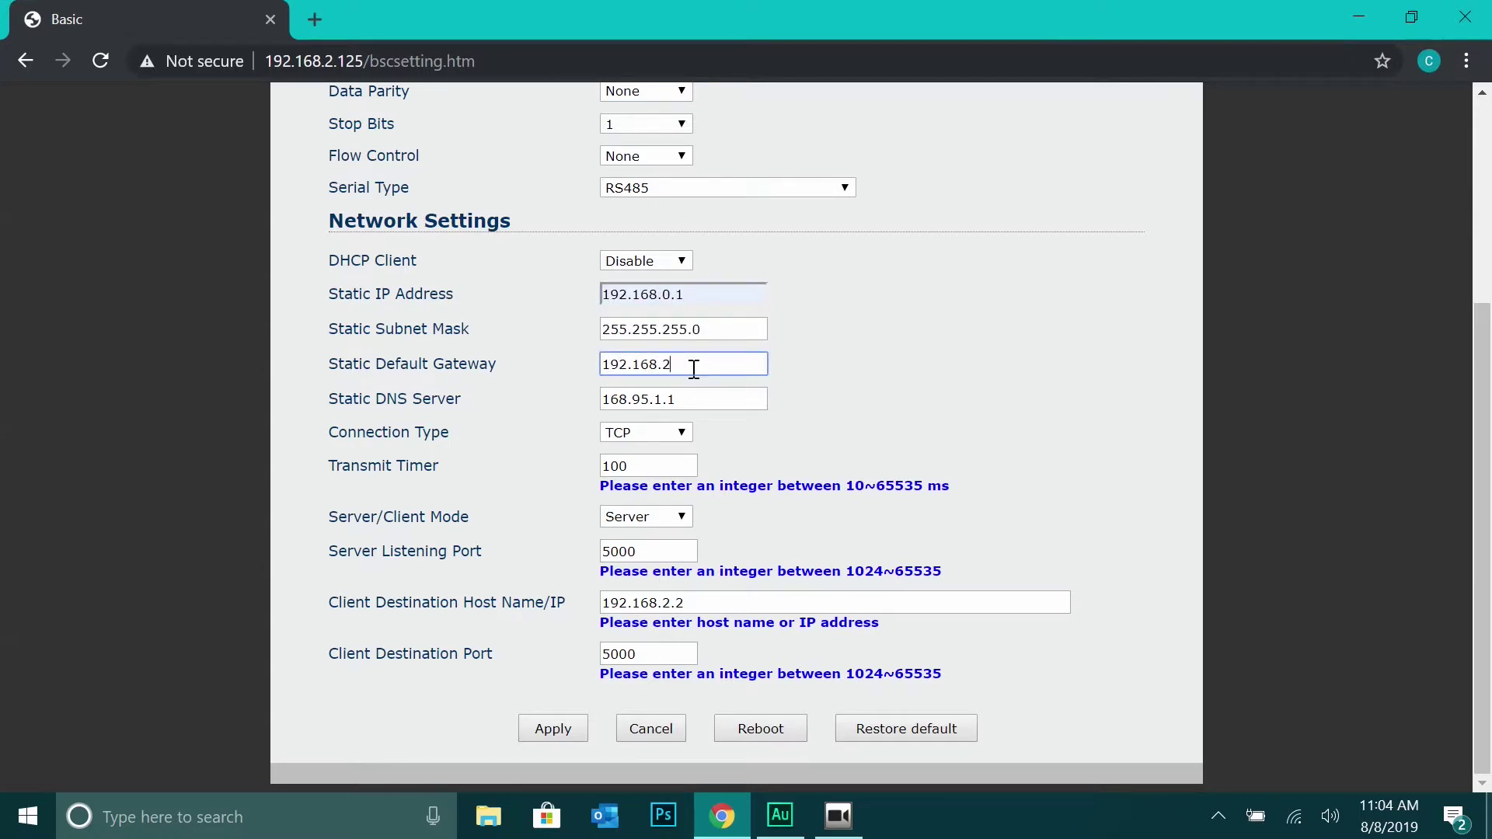
click(678, 413)
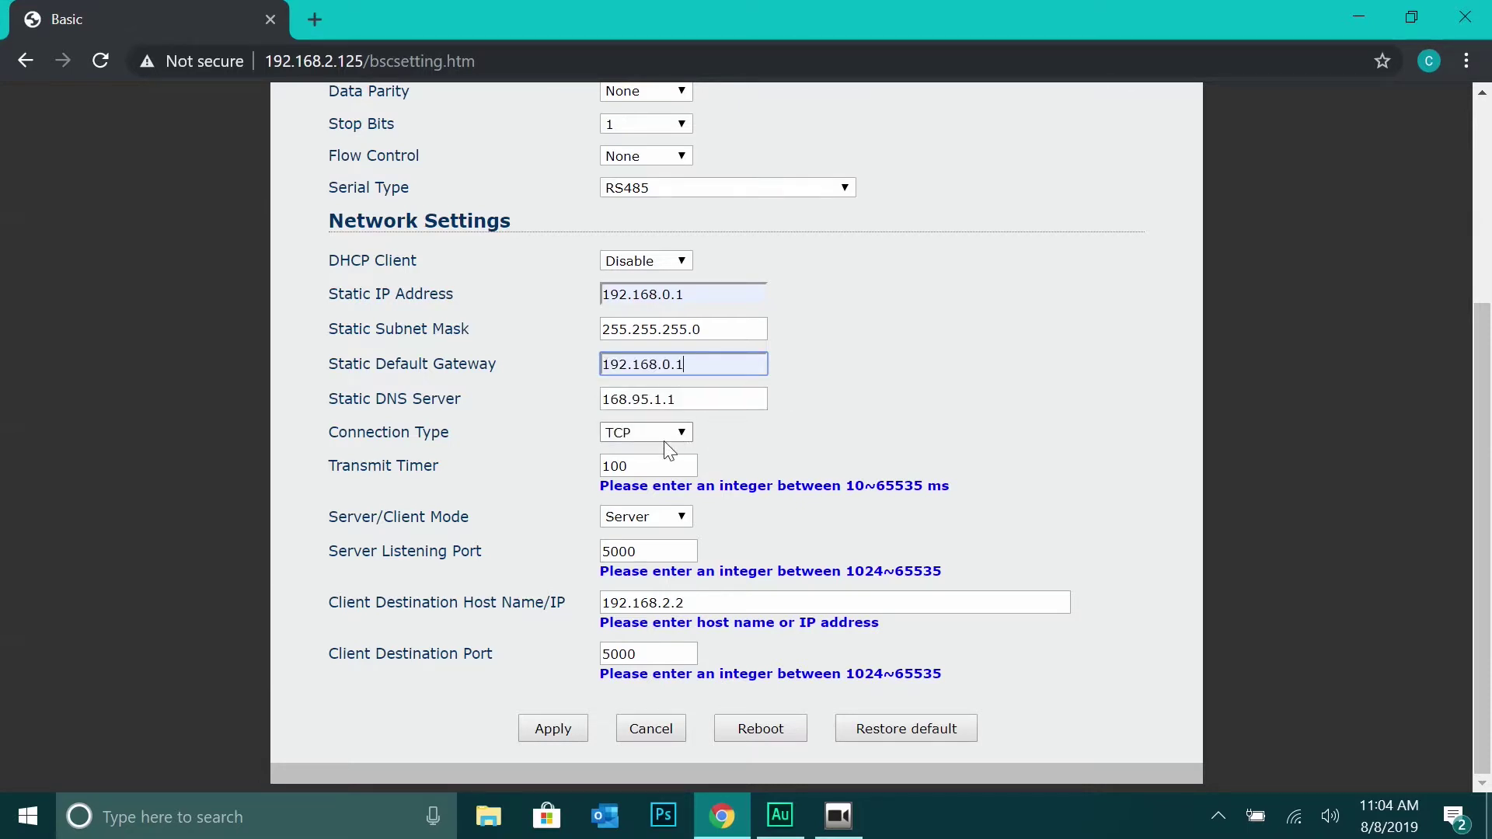
click(649, 466)
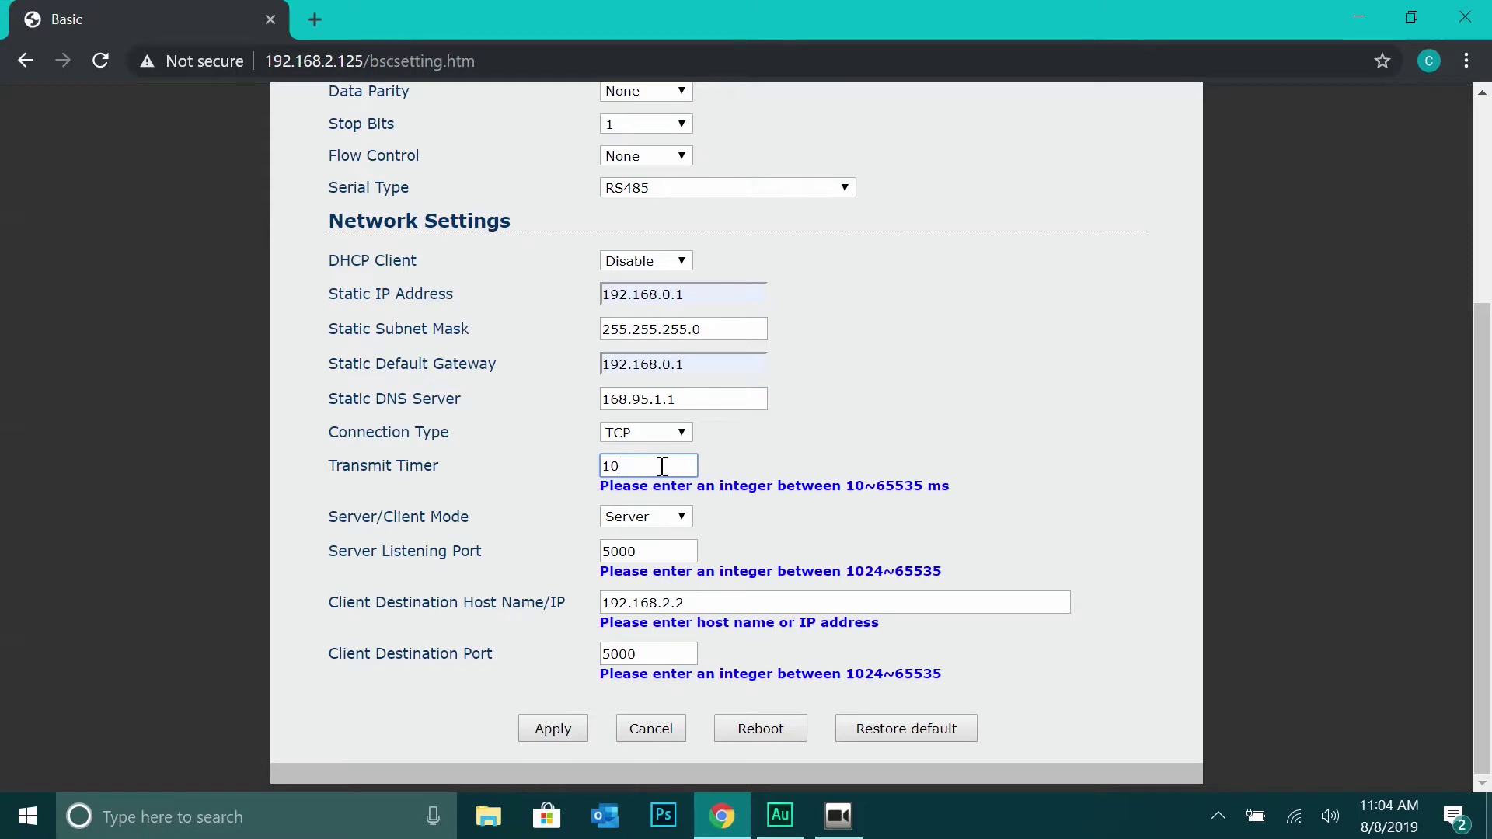
Apply the new converter configuration and reboot the converter, confirming both prompts
click(568, 728)
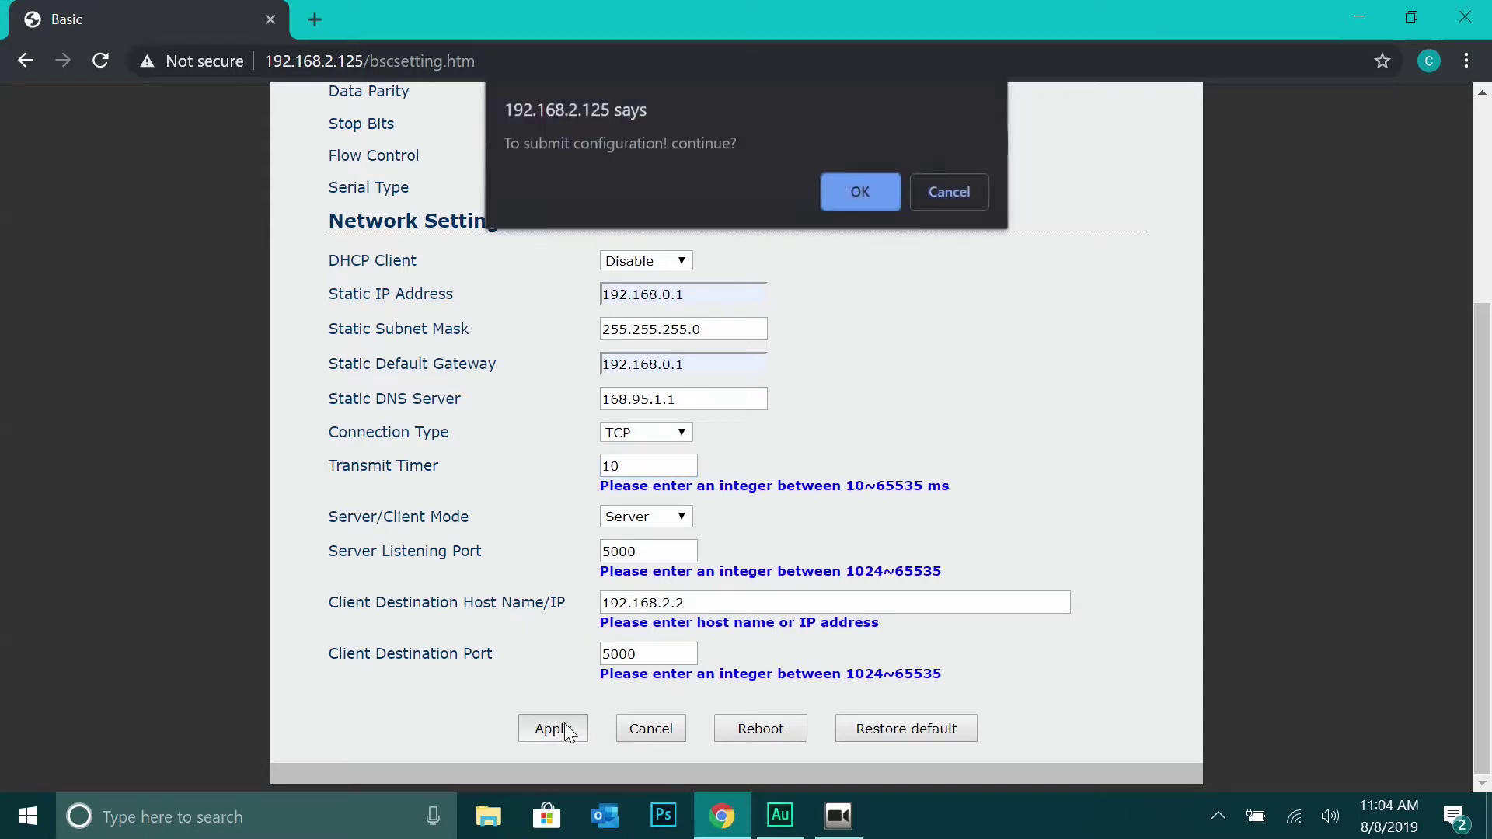
click(876, 195)
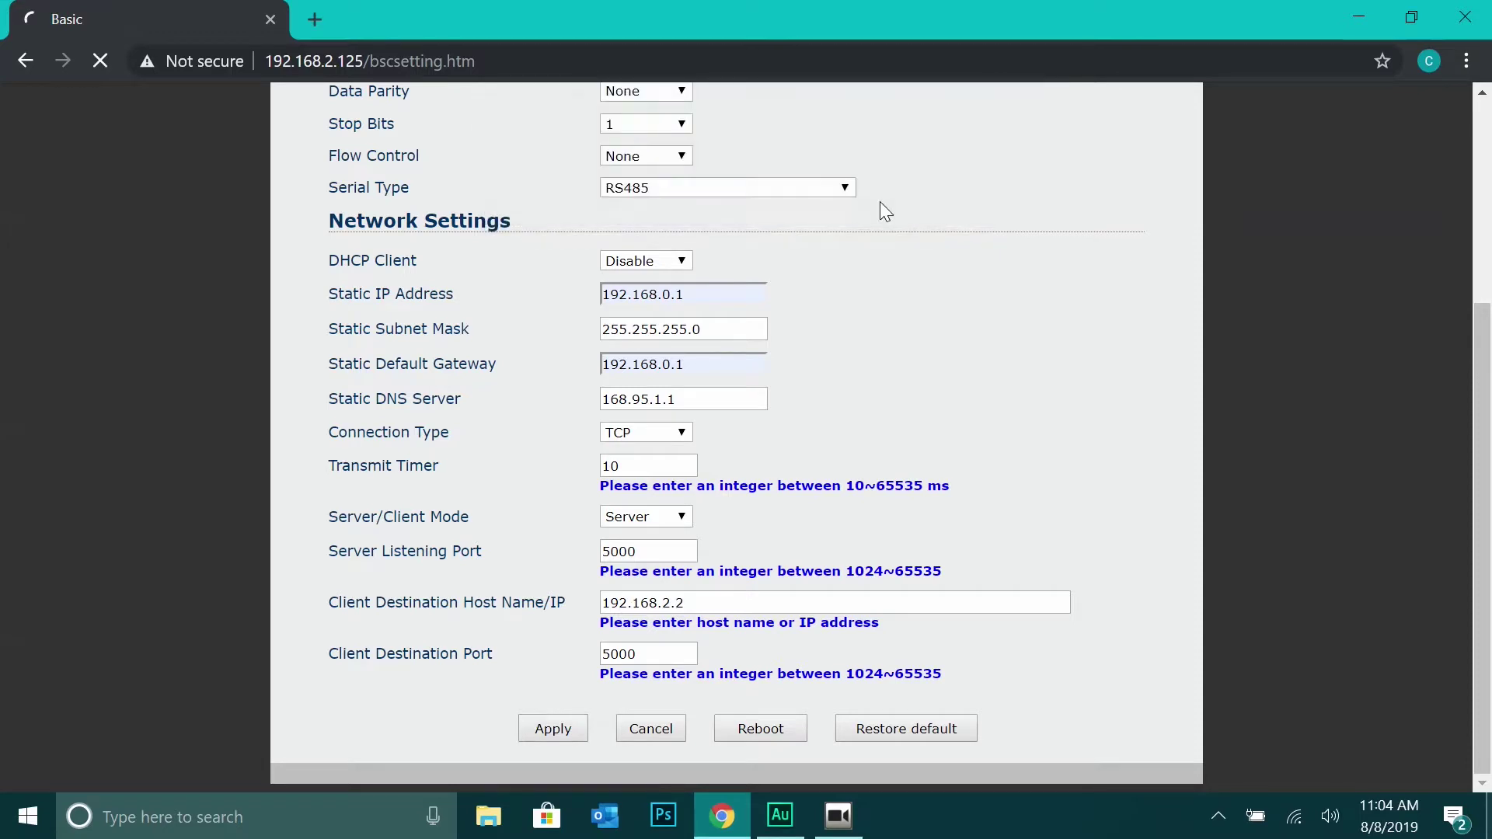
scroll(699, 334, down, 3)
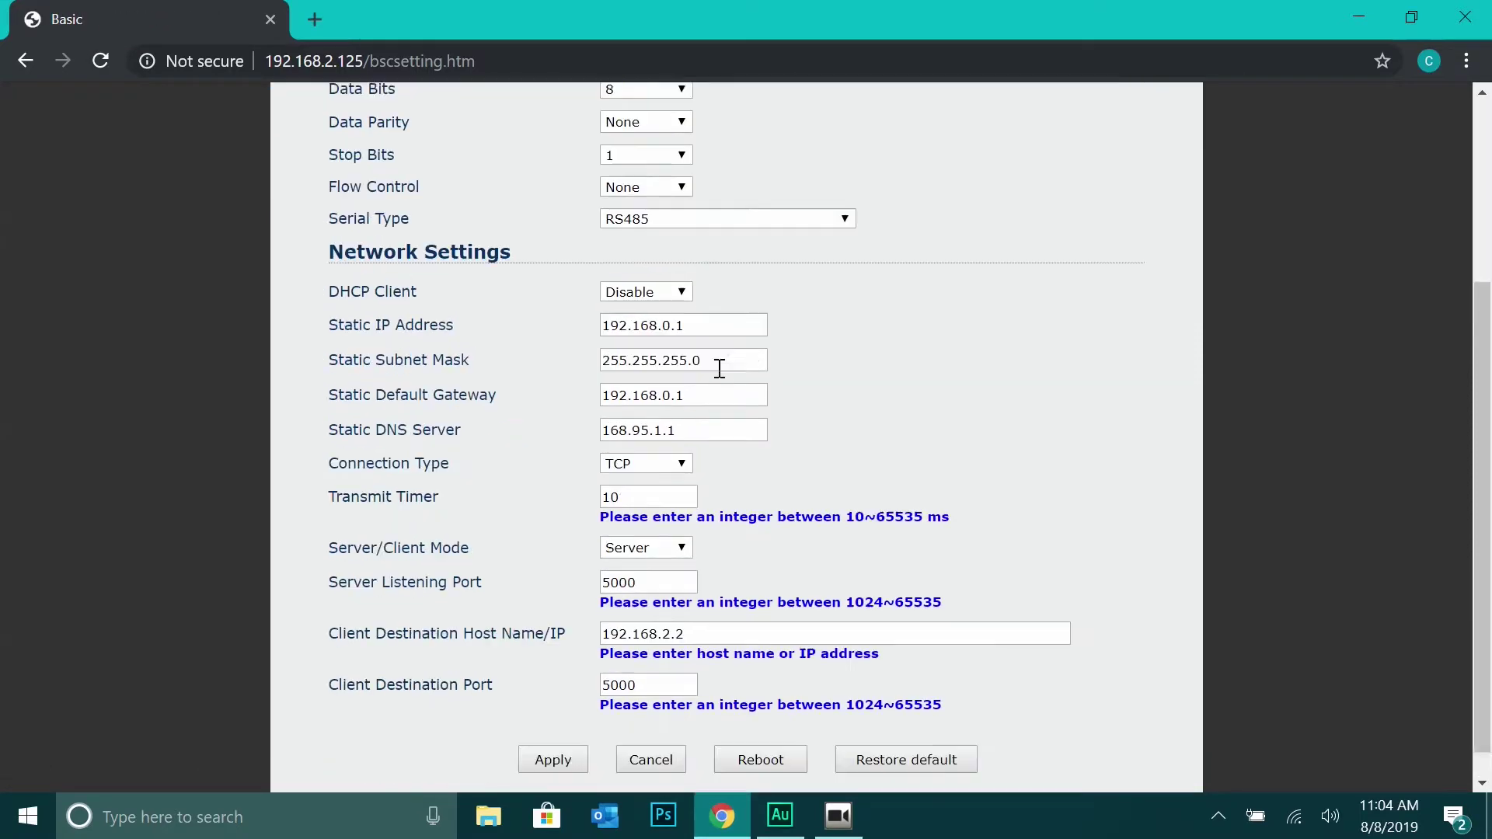
click(761, 728)
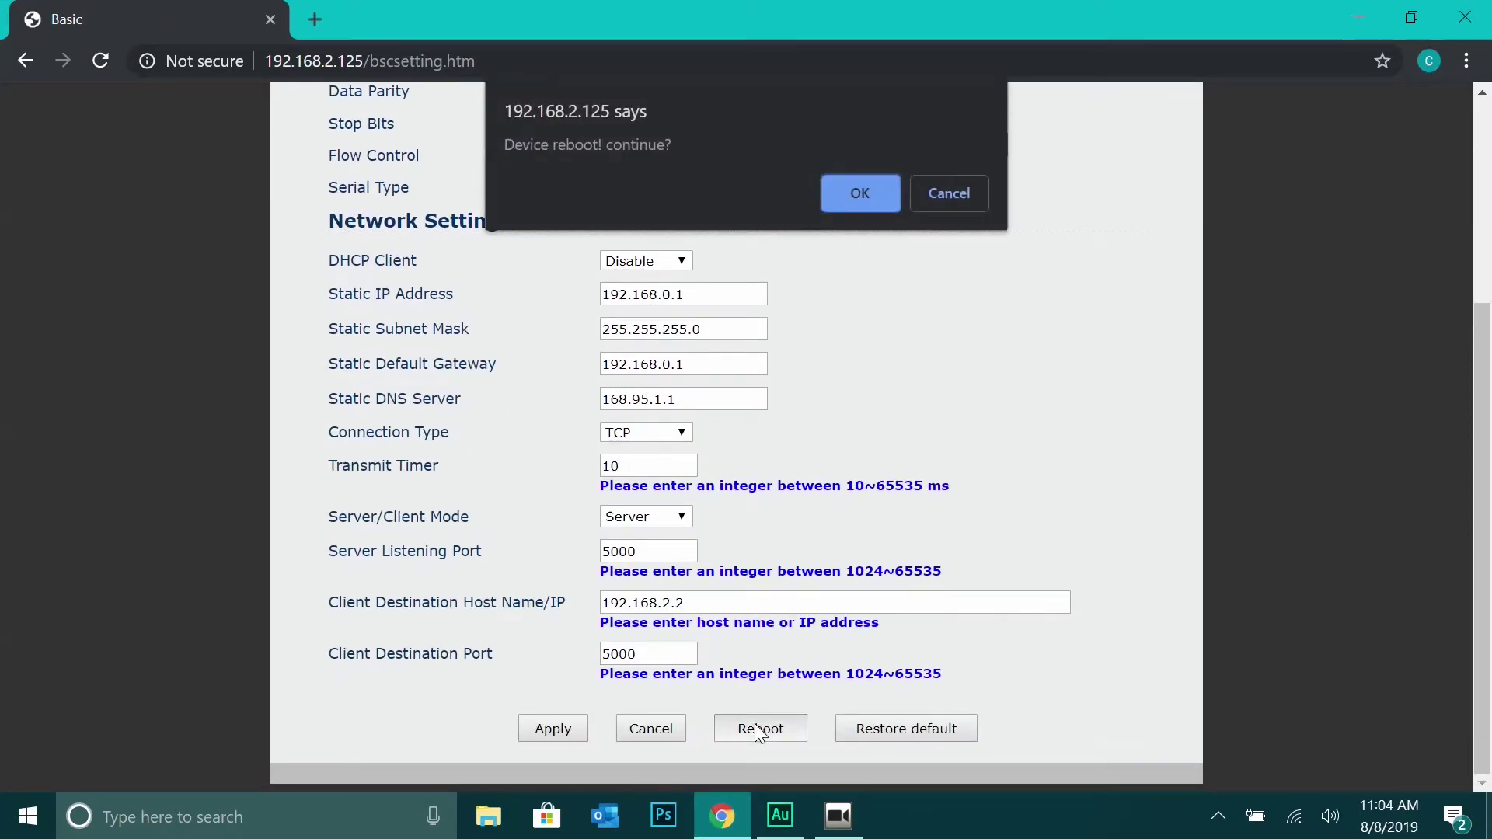
click(860, 196)
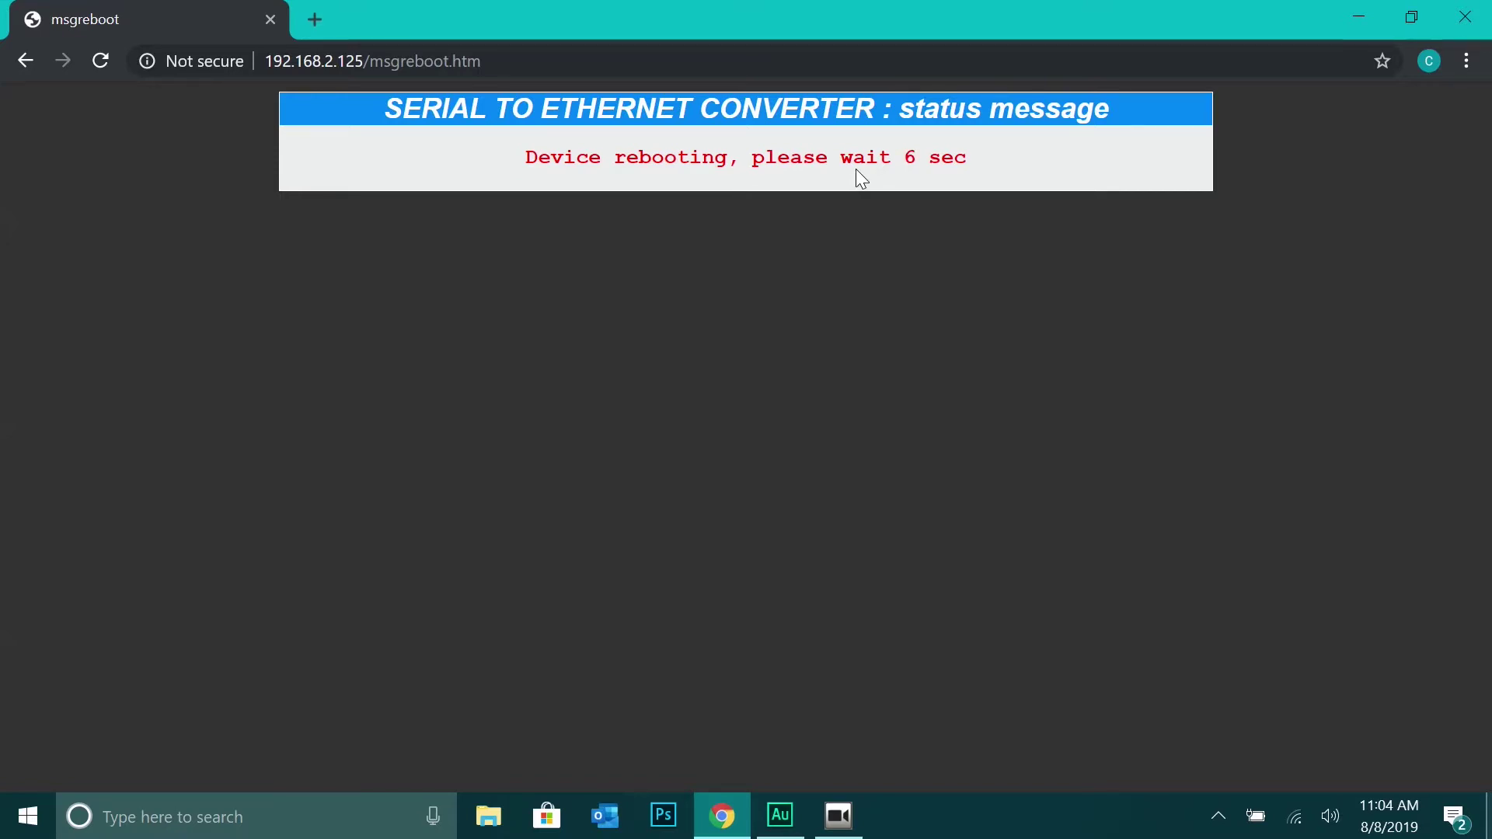
Close Chrome and reopen the Ethernet adapter's IPv4 properties
click(269, 22)
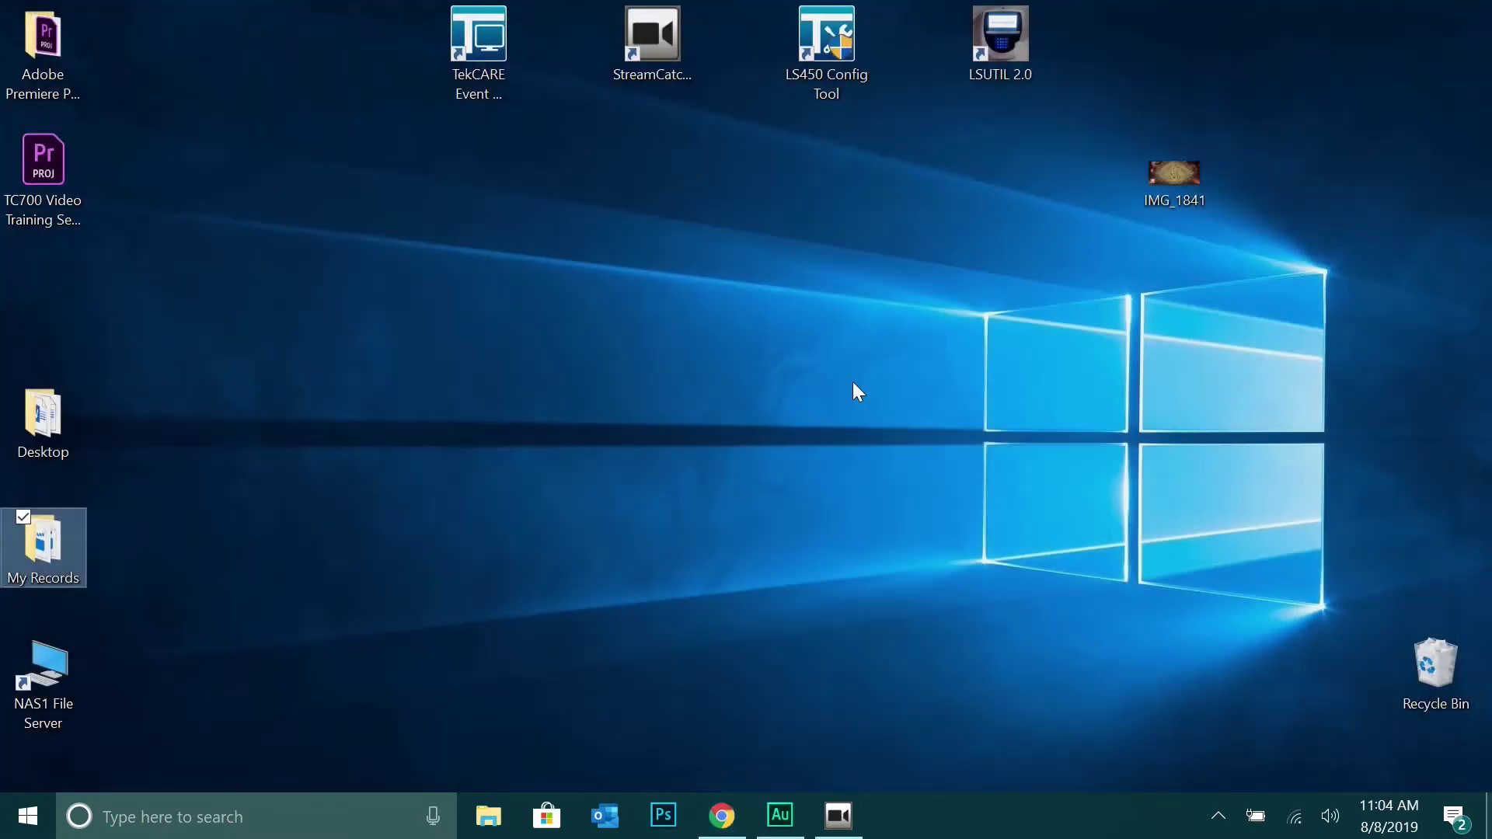
click(1293, 813)
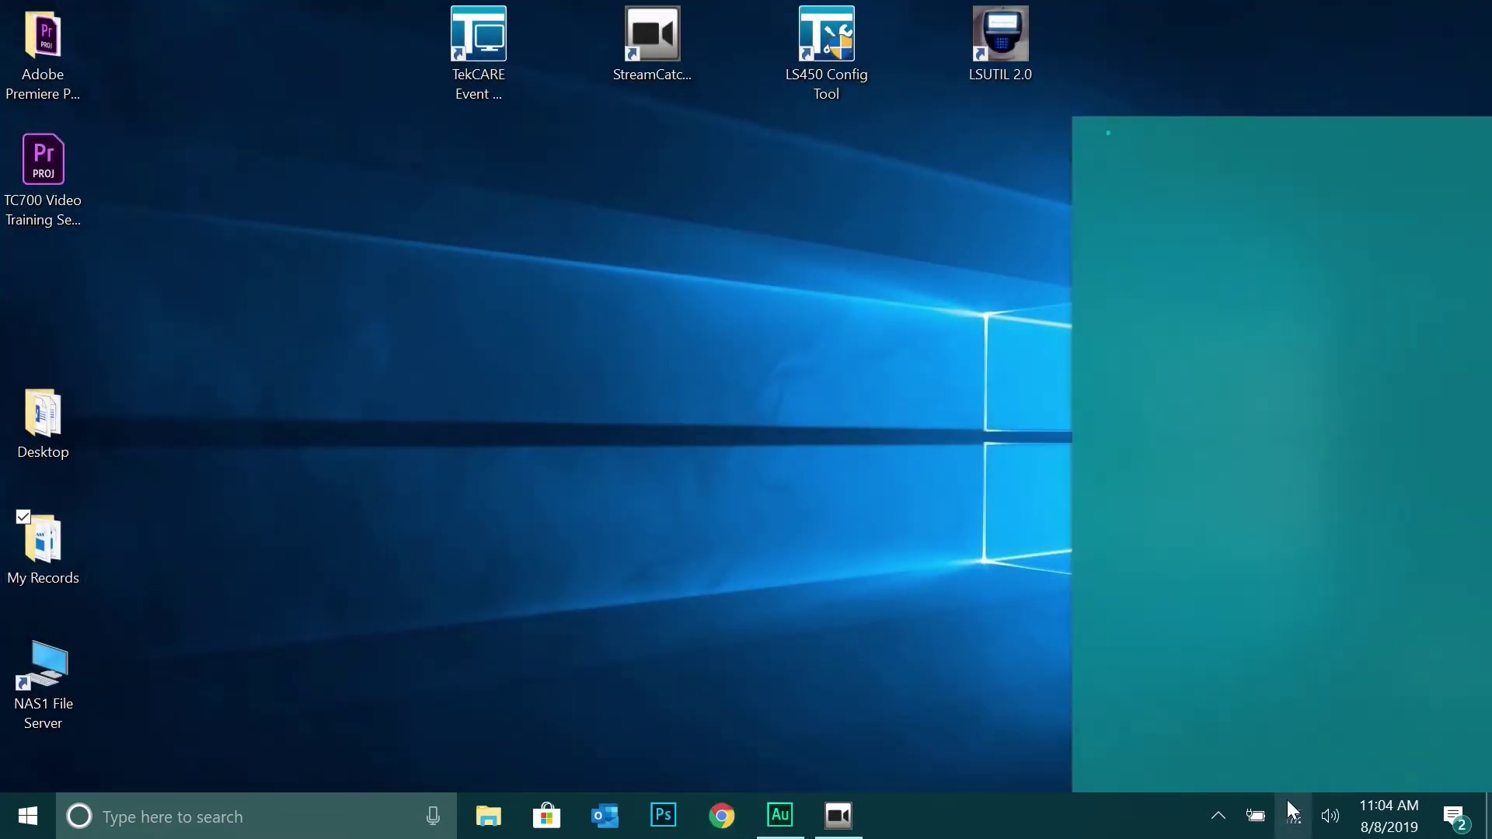
click(1222, 672)
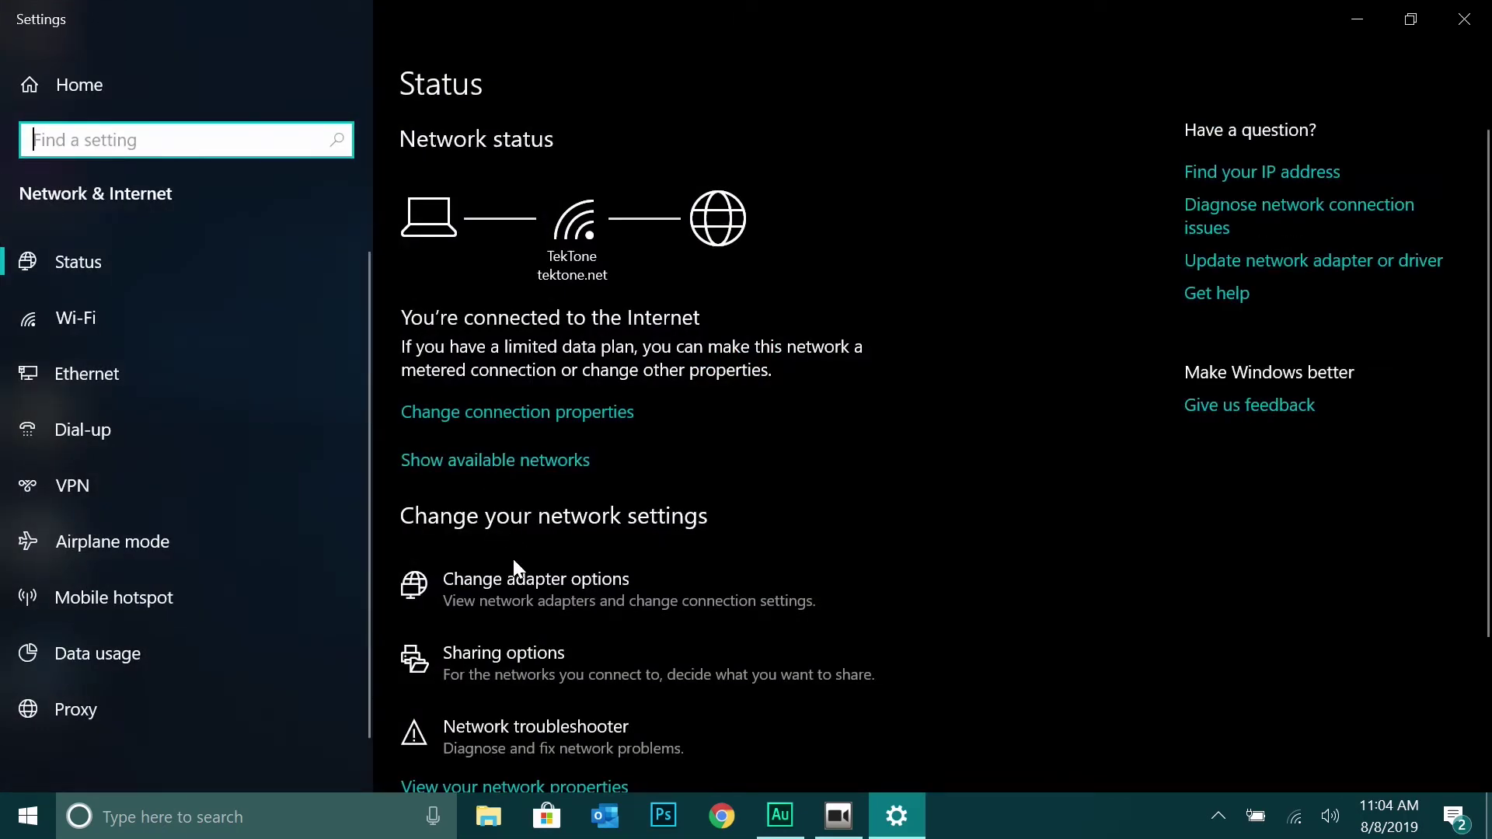
click(513, 572)
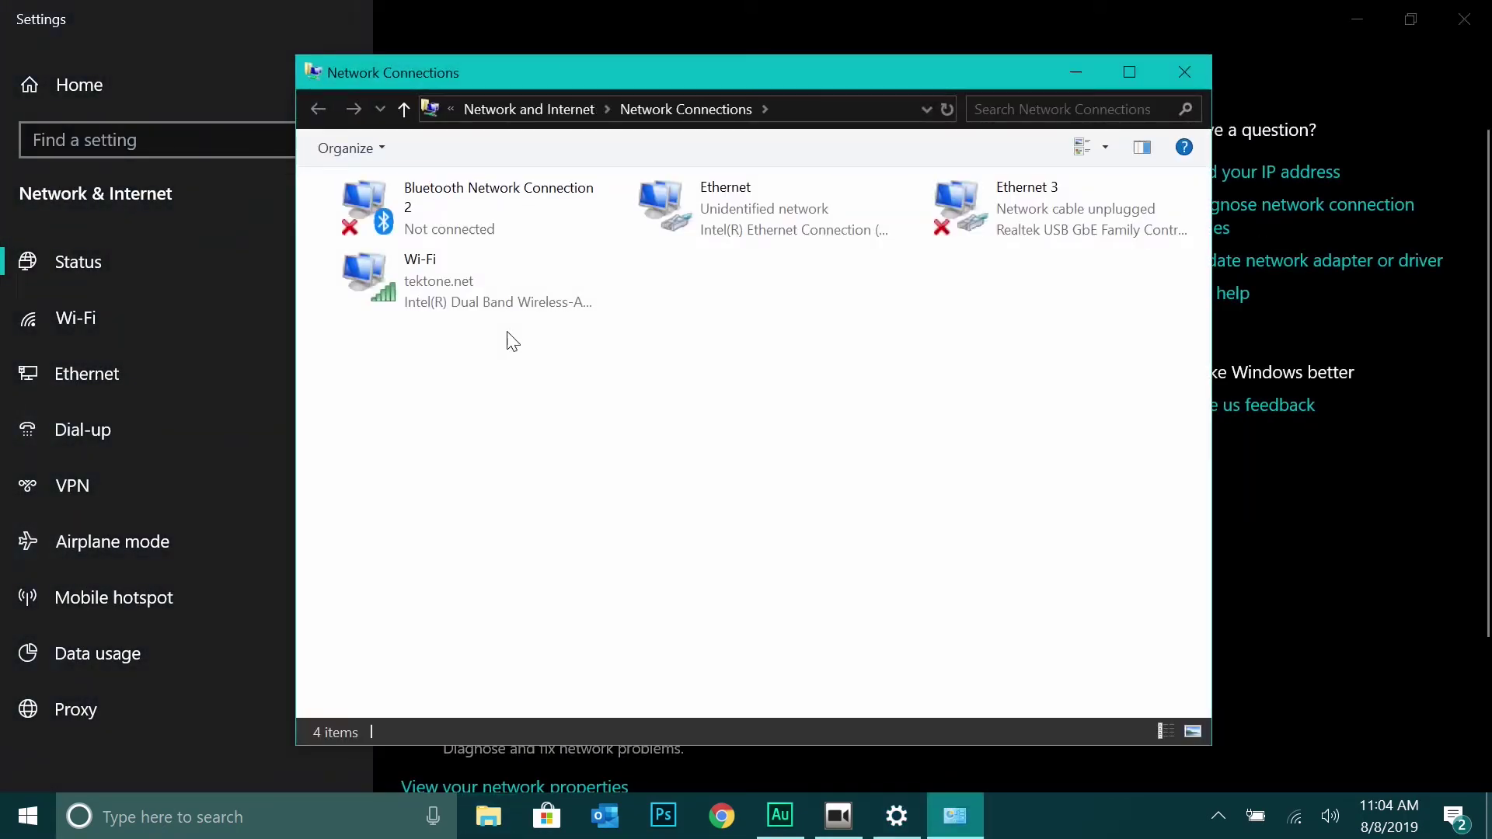
click(704, 232)
double_click(701, 225)
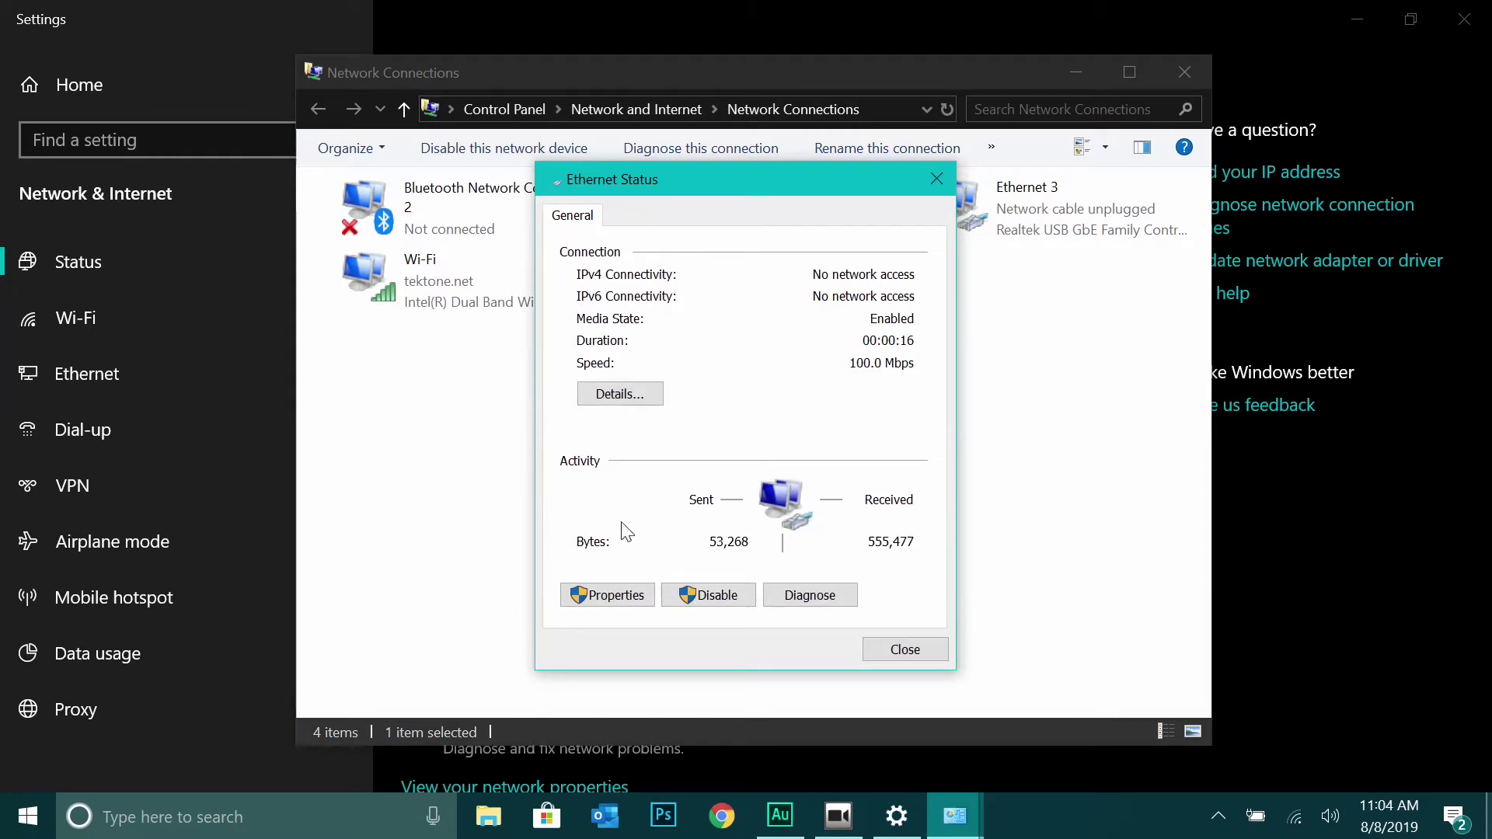
click(610, 598)
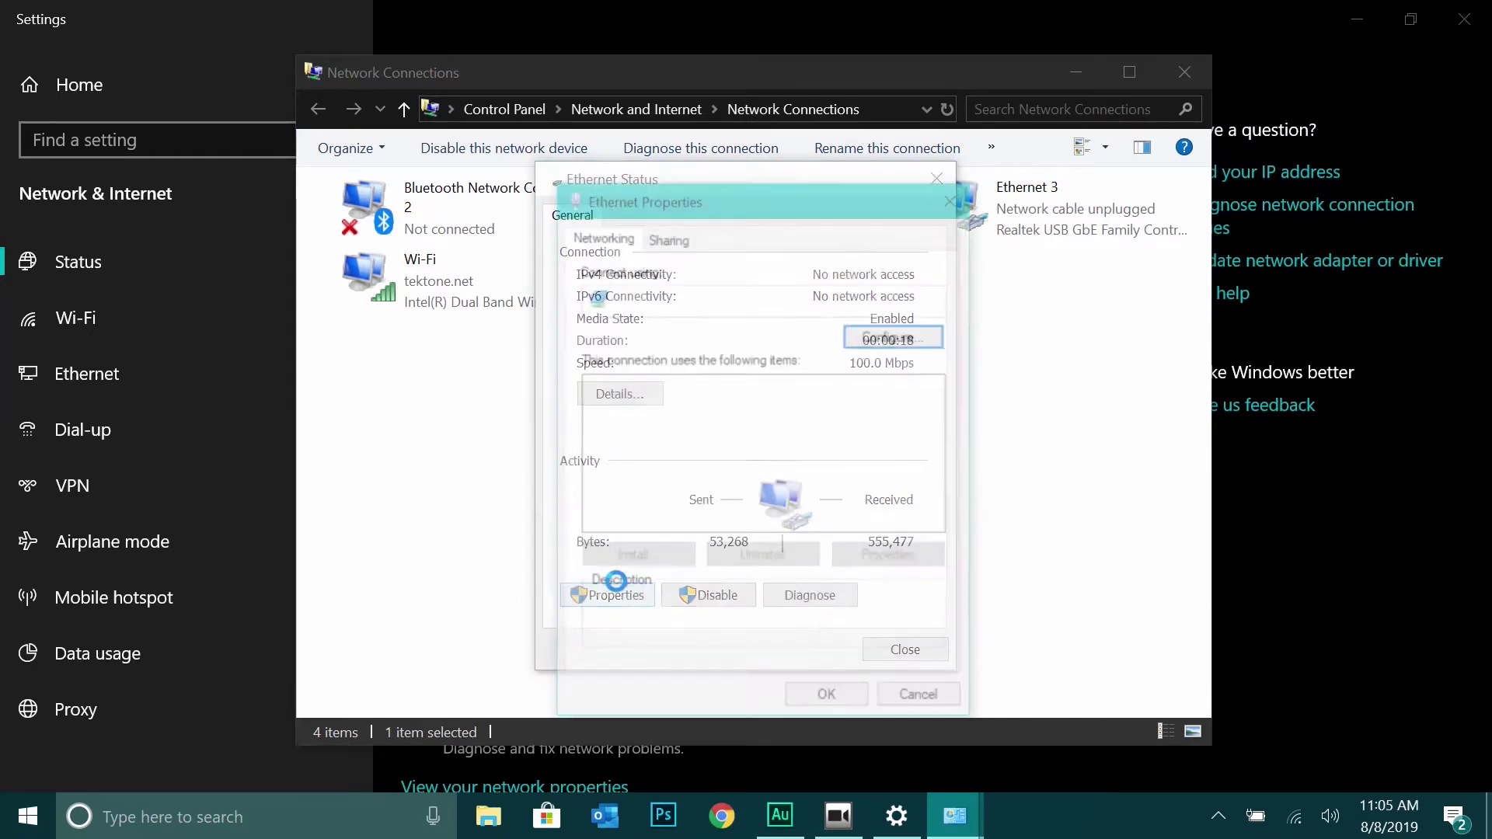
double_click(777, 443)
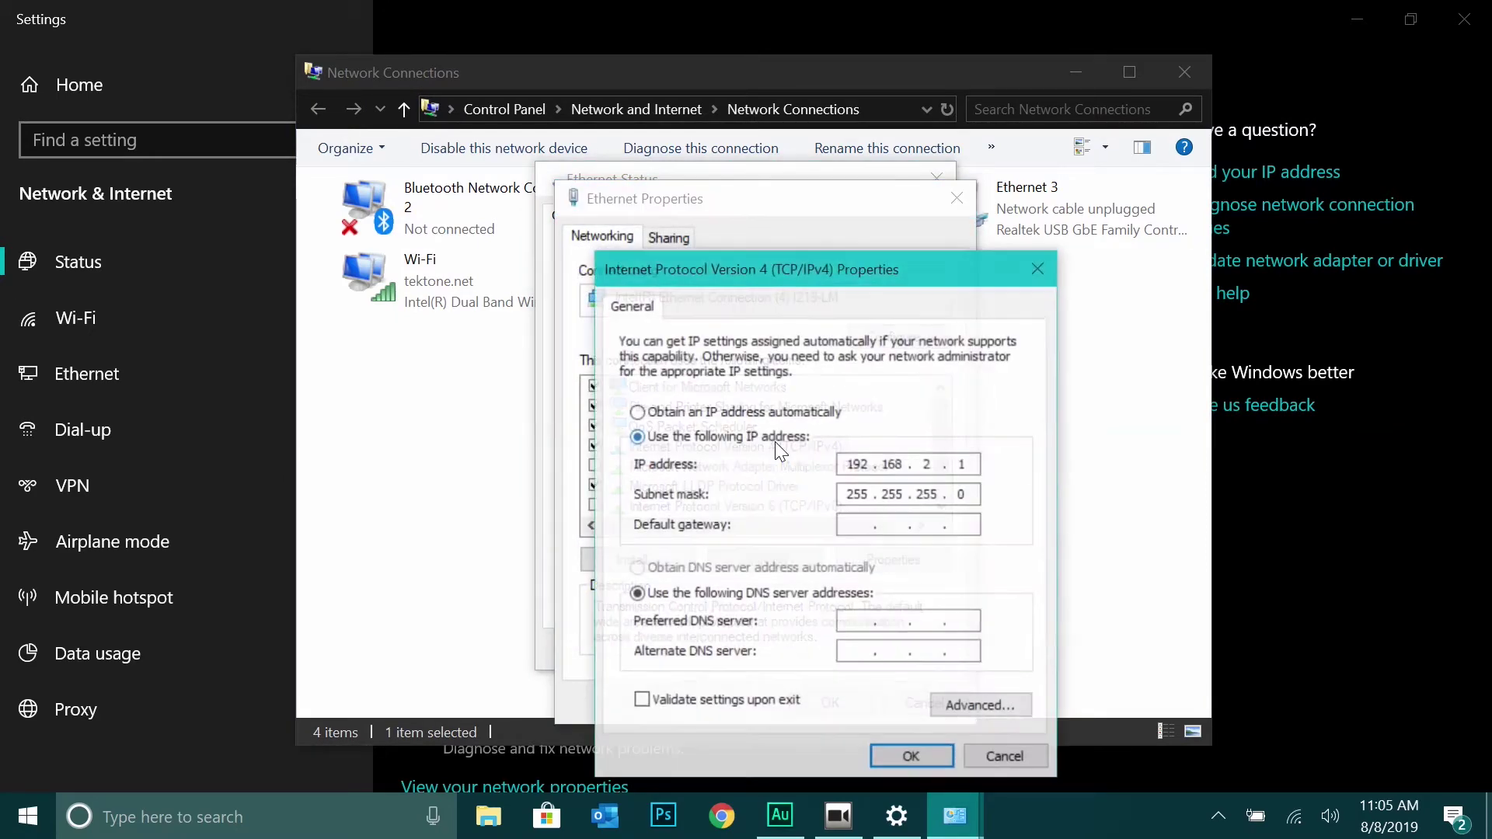
Switch Ethernet IPv4 back to obtaining an address automatically and close all network windows
click(654, 414)
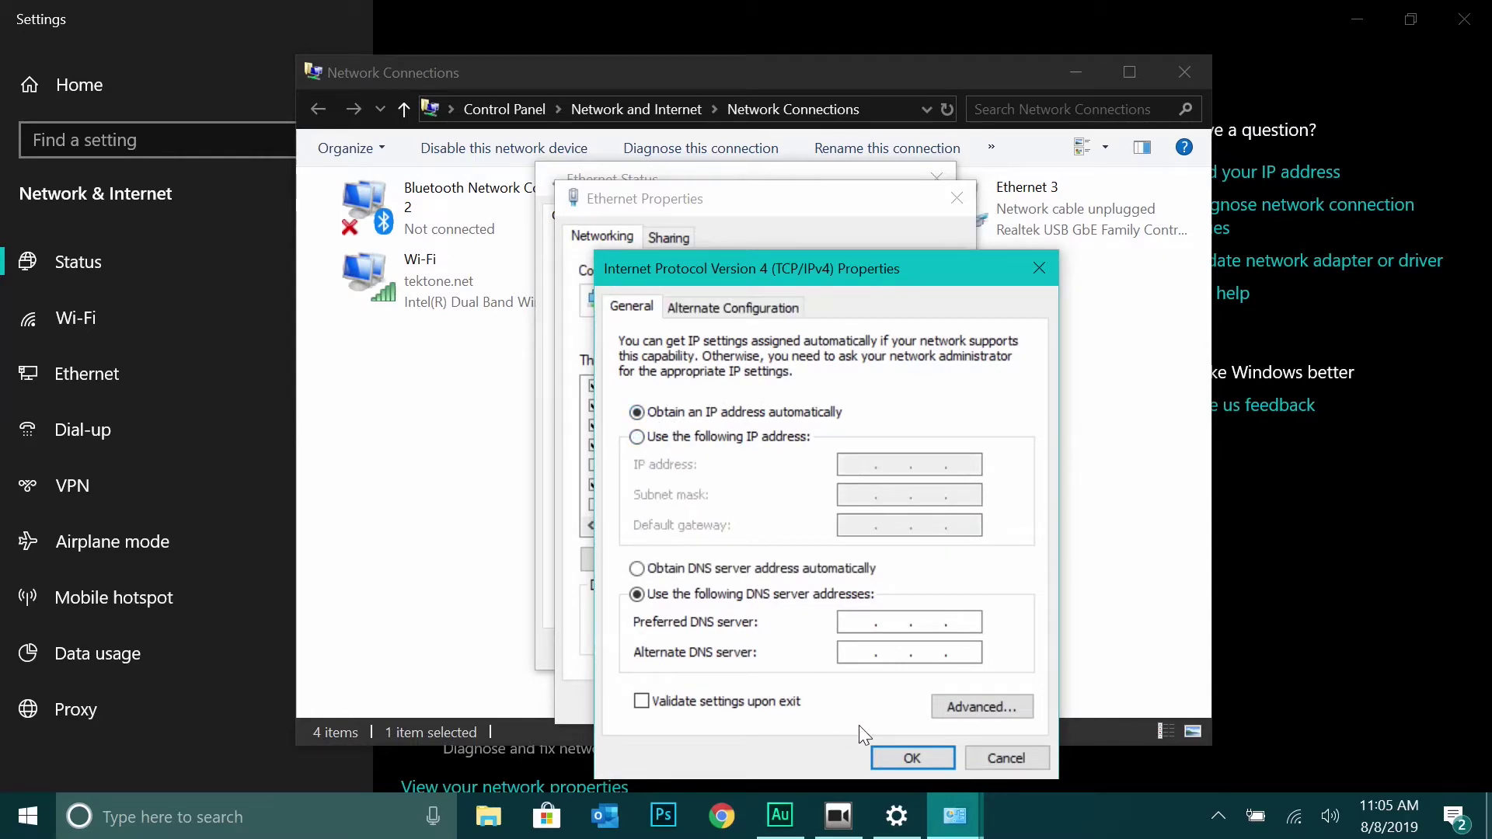
click(890, 752)
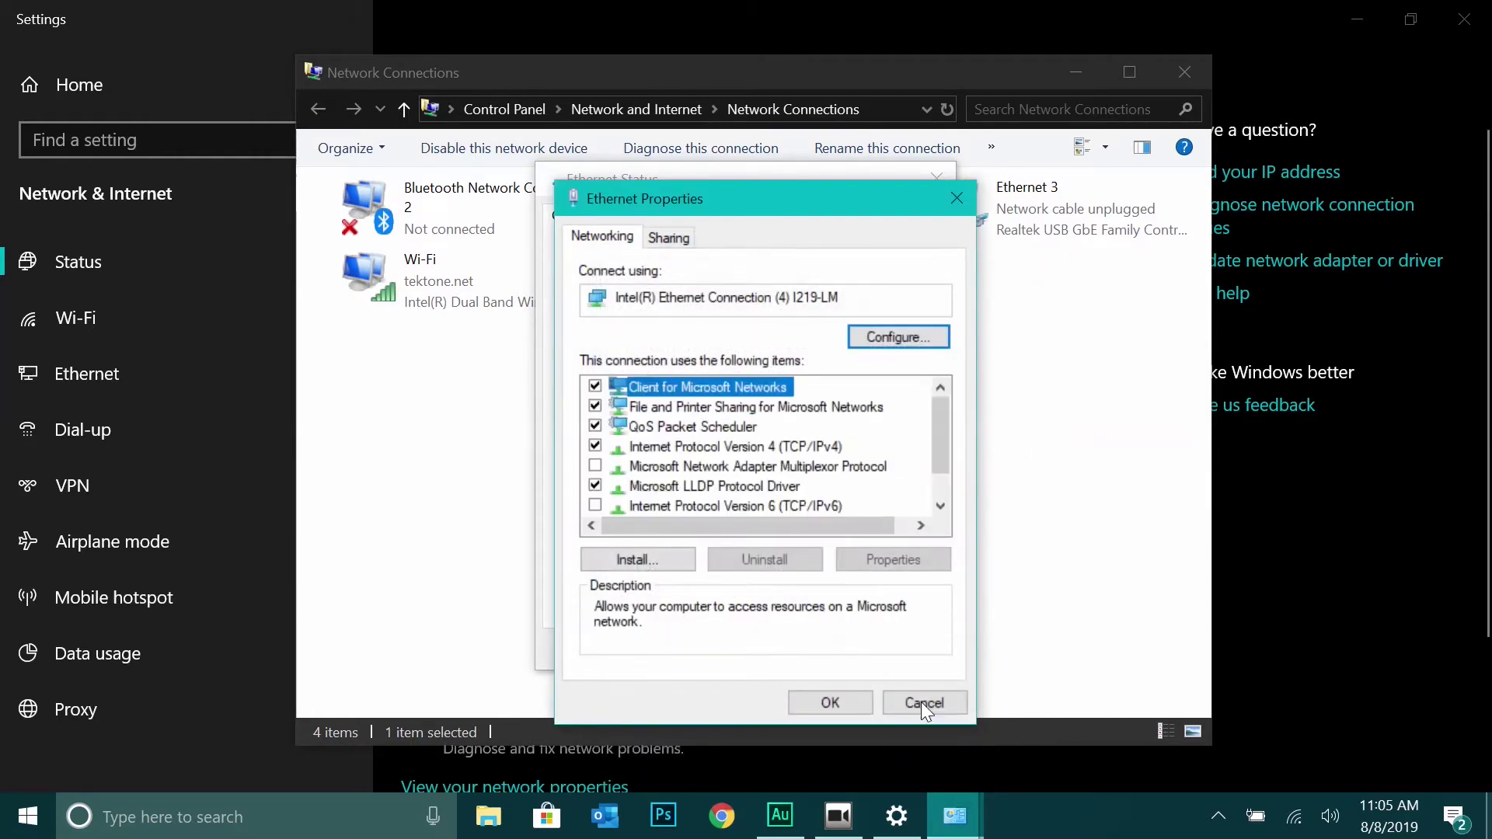
click(828, 701)
click(893, 650)
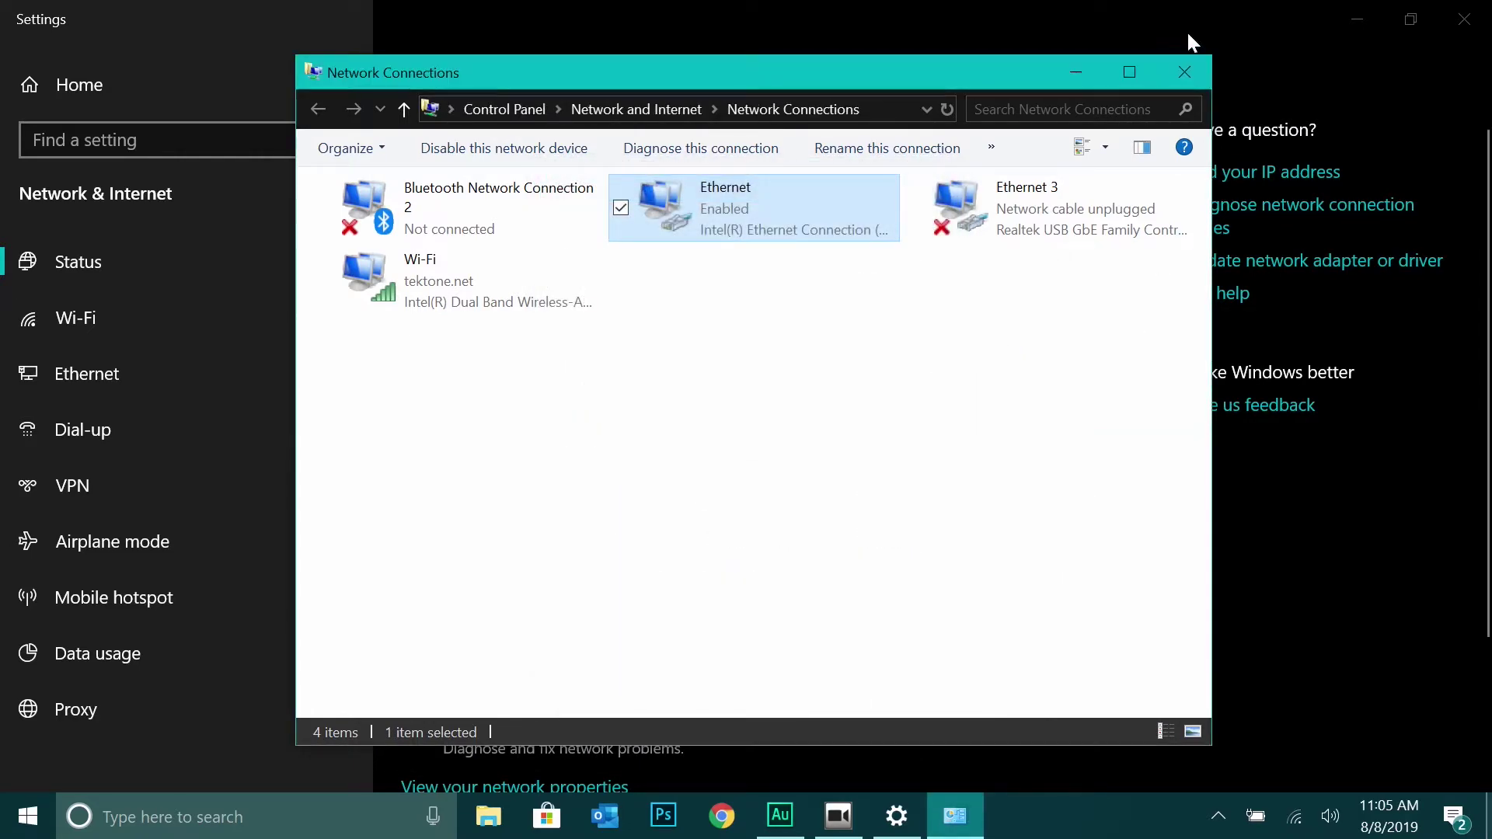
click(1184, 72)
click(1459, 19)
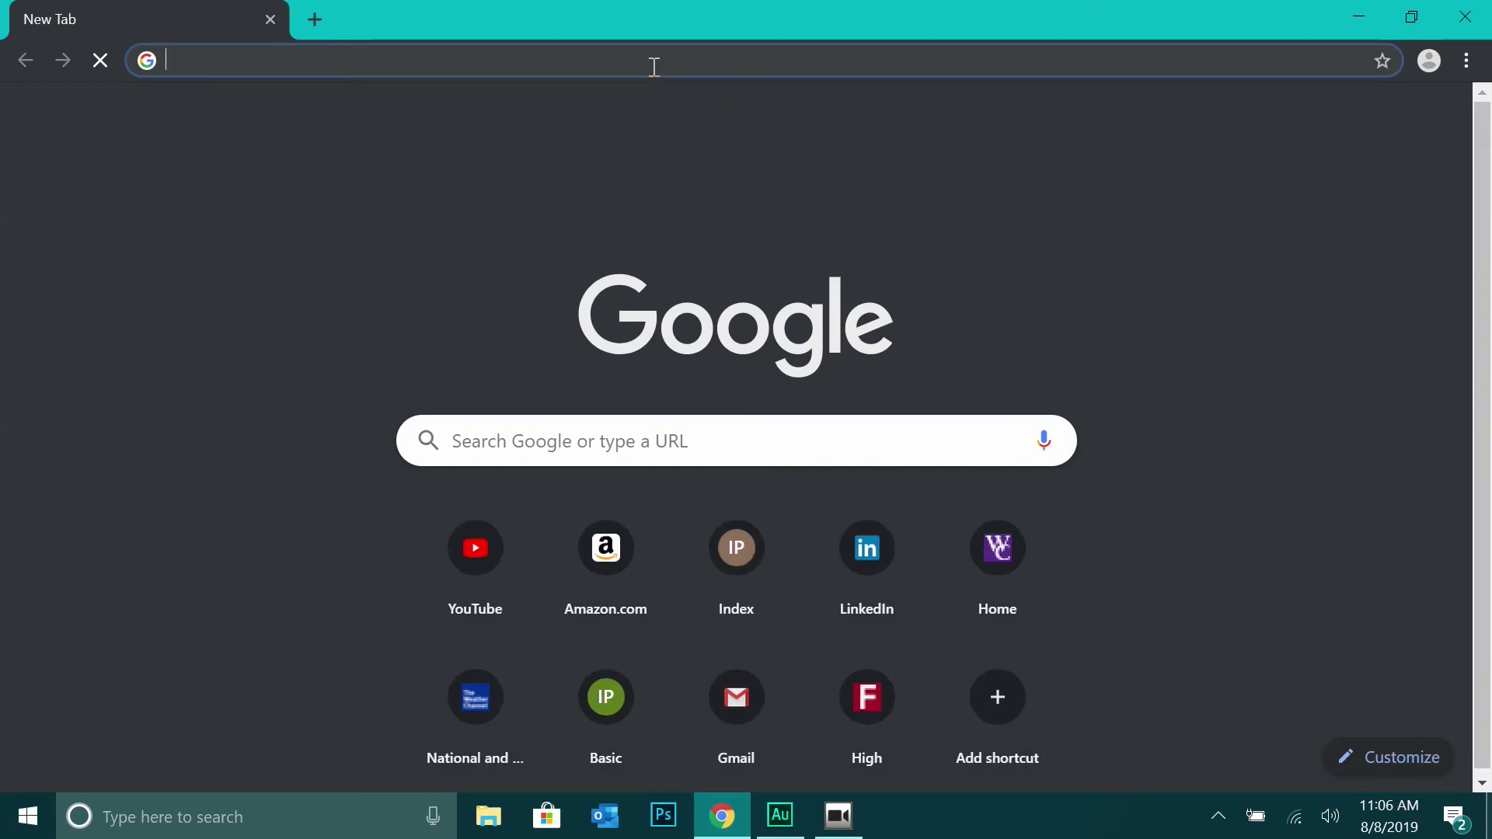
Load the converter page at its new address 192.168.0.1, dropping the autocompleted suffix
text(192)
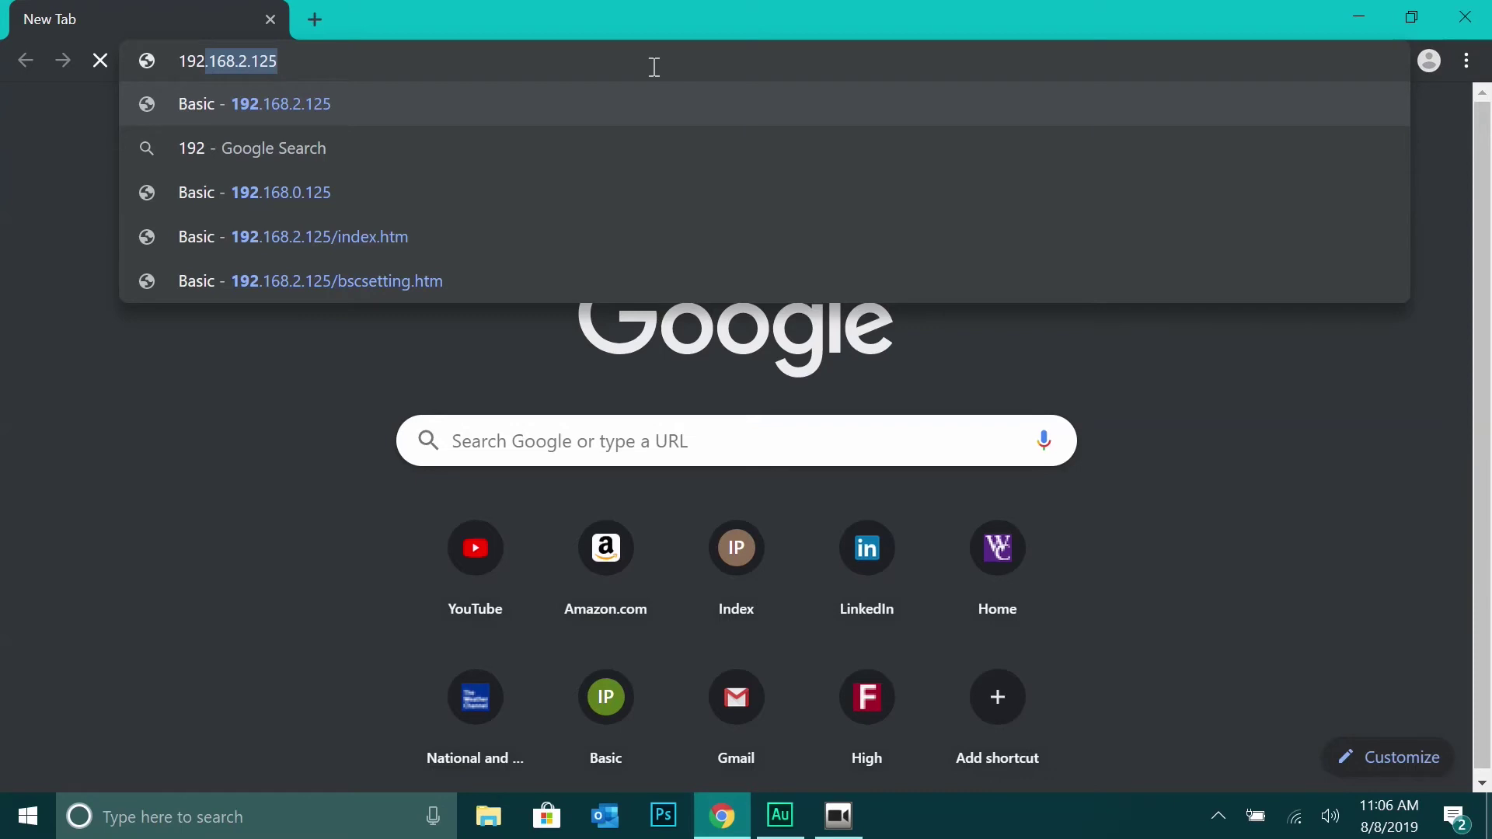
text(.168)
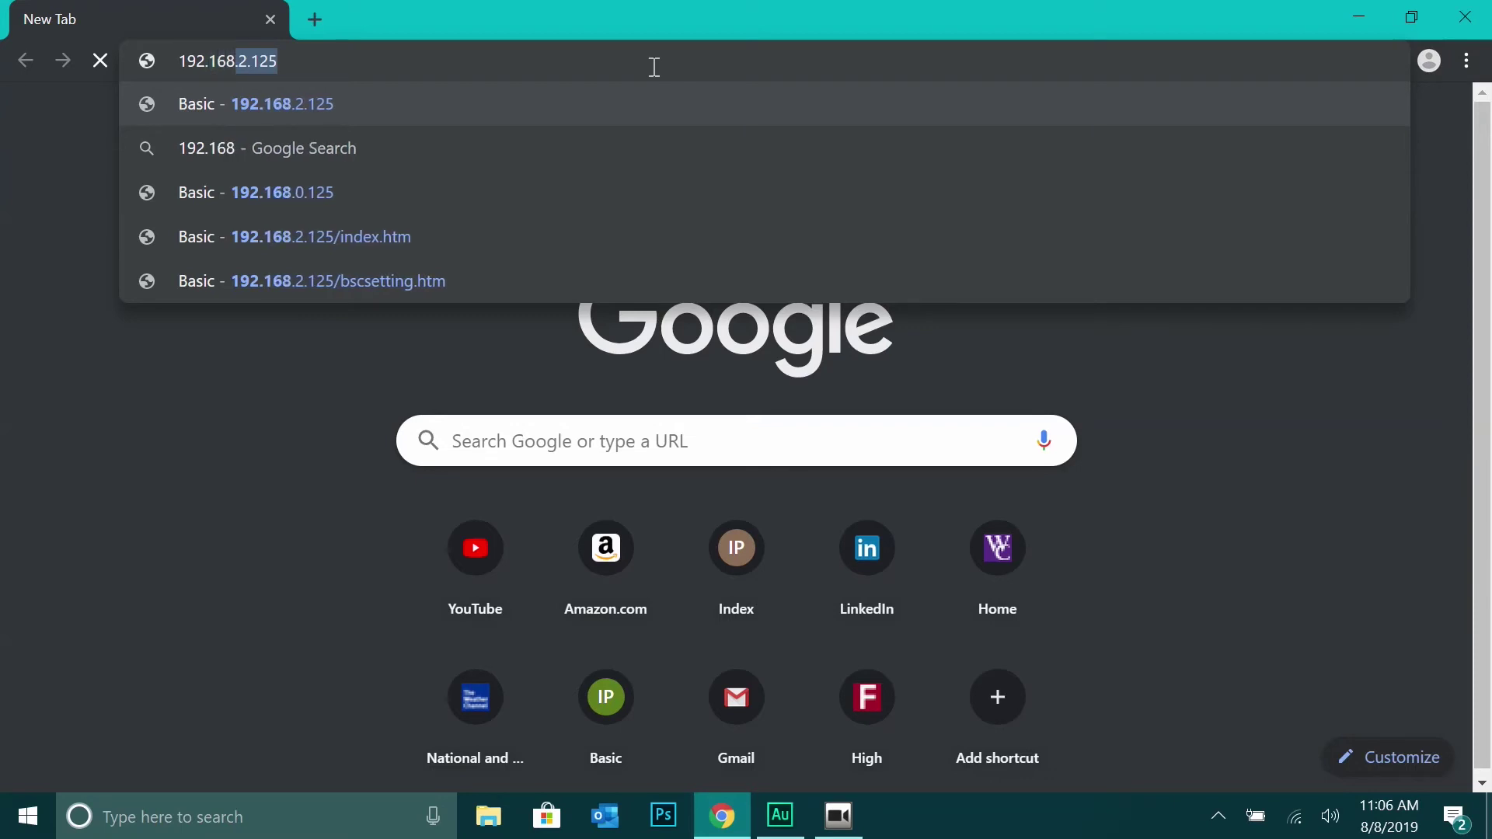
text(.0.1)
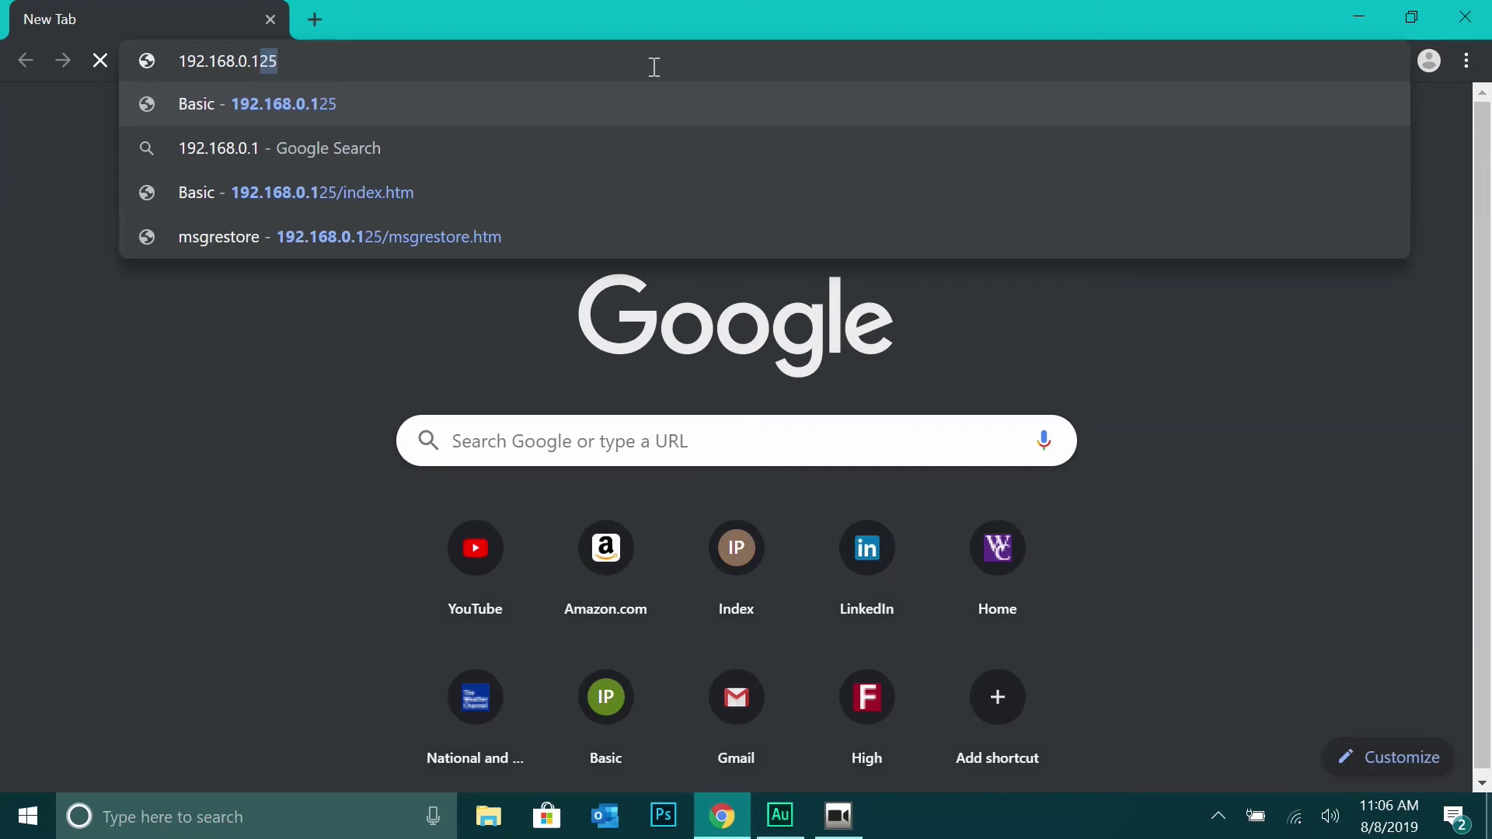
key(Delete)
key(Return)
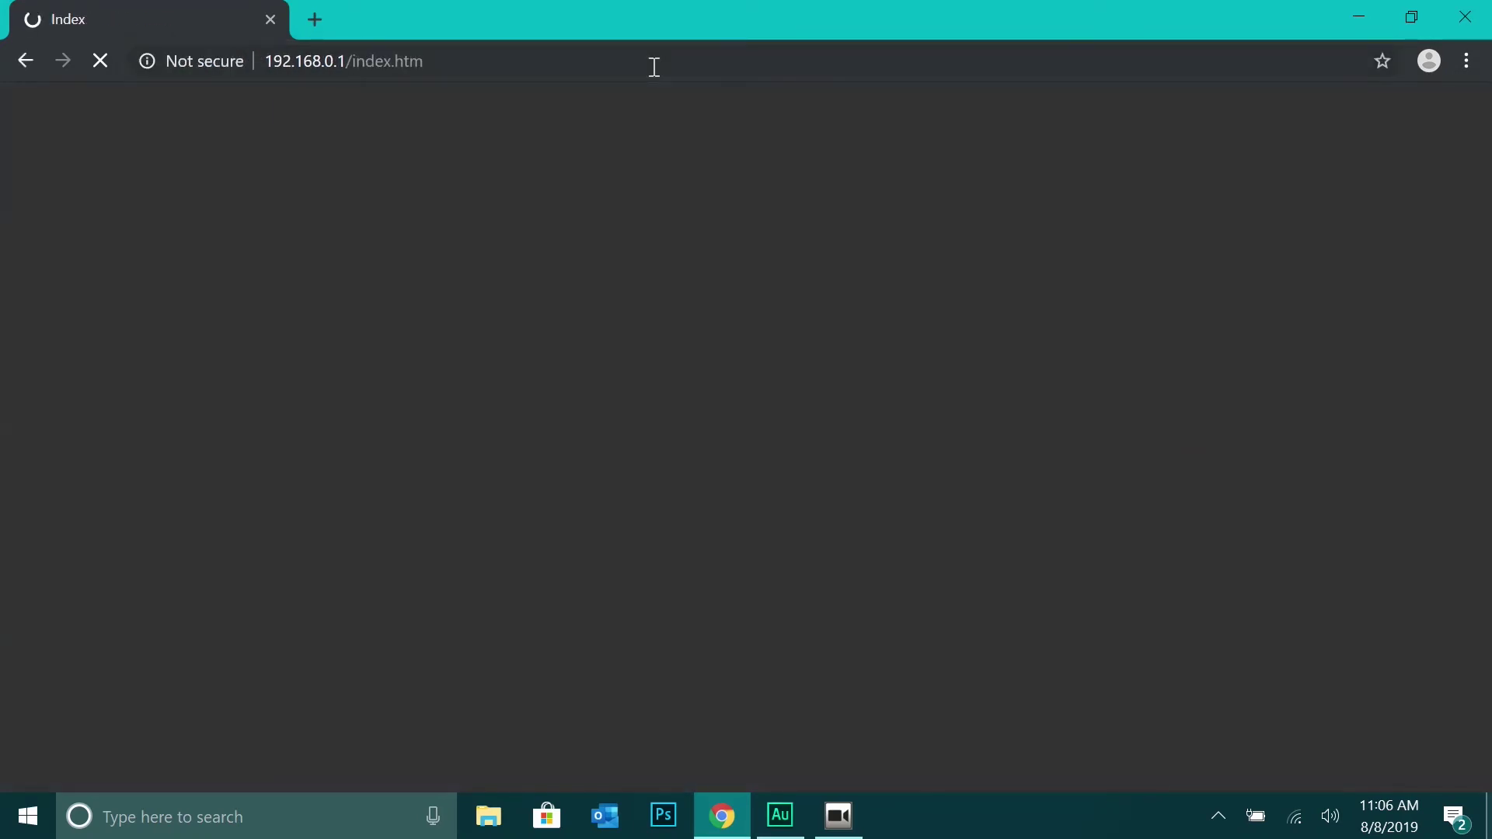